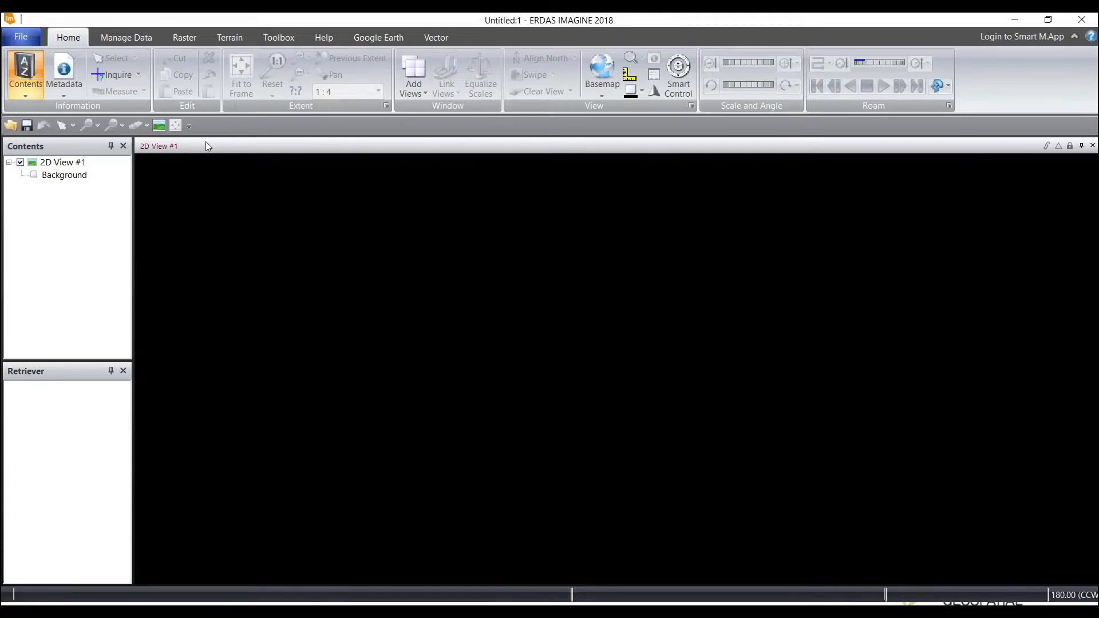
Start a new Spatial Model Editor from the Toolbox and close the empty 2D View.
{"action": "left_click", "coordinate": [279, 37]}
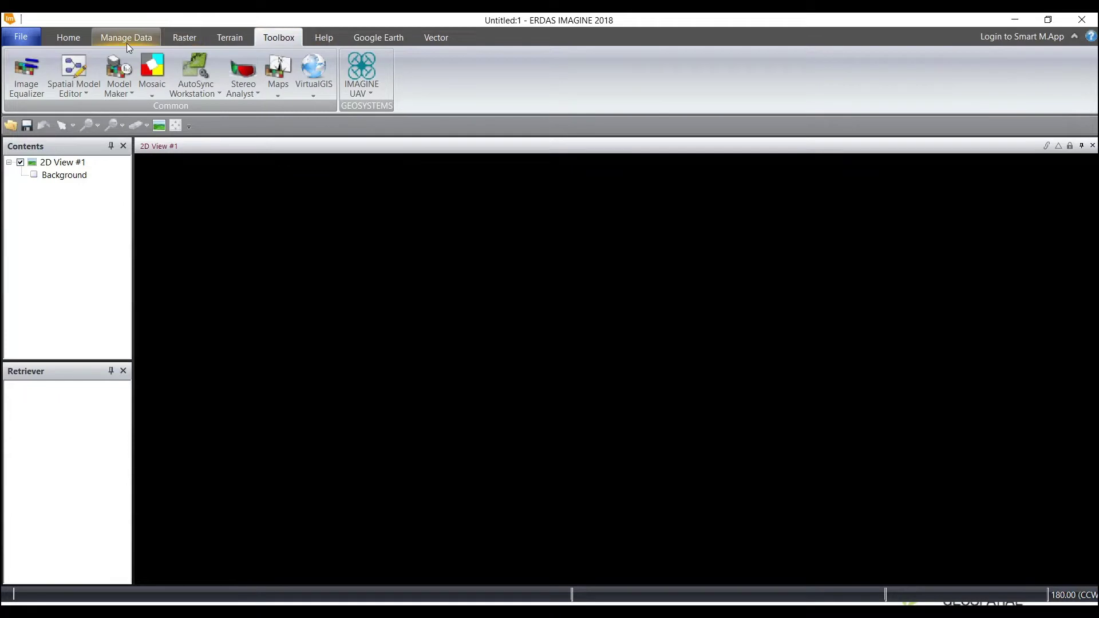
{"action": "left_click", "coordinate": [74, 67]}
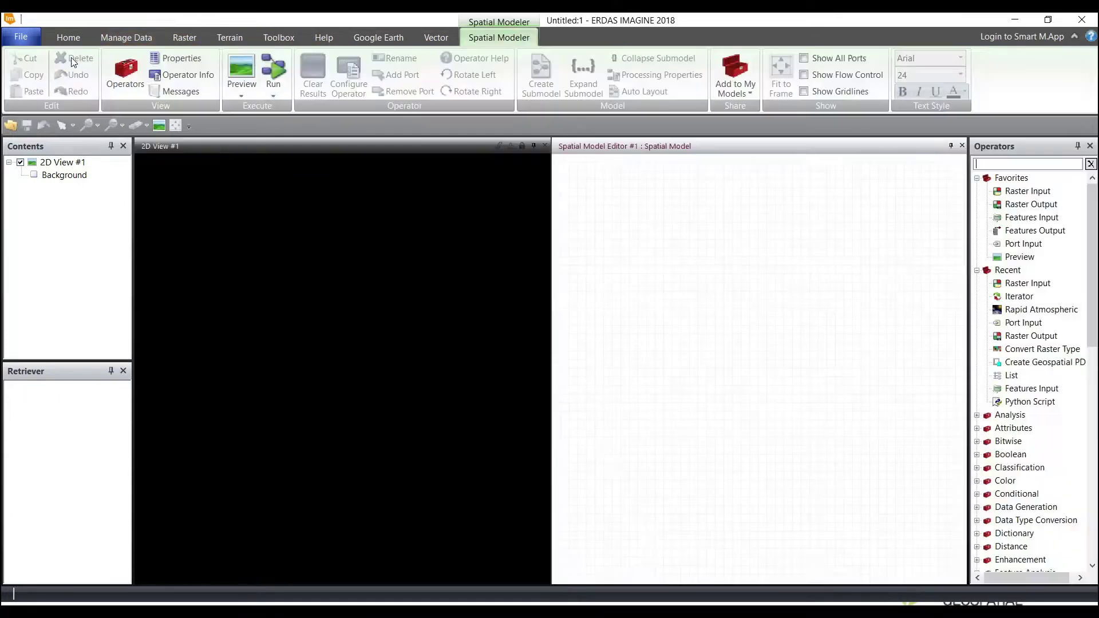
{"action": "left_click", "coordinate": [544, 146]}
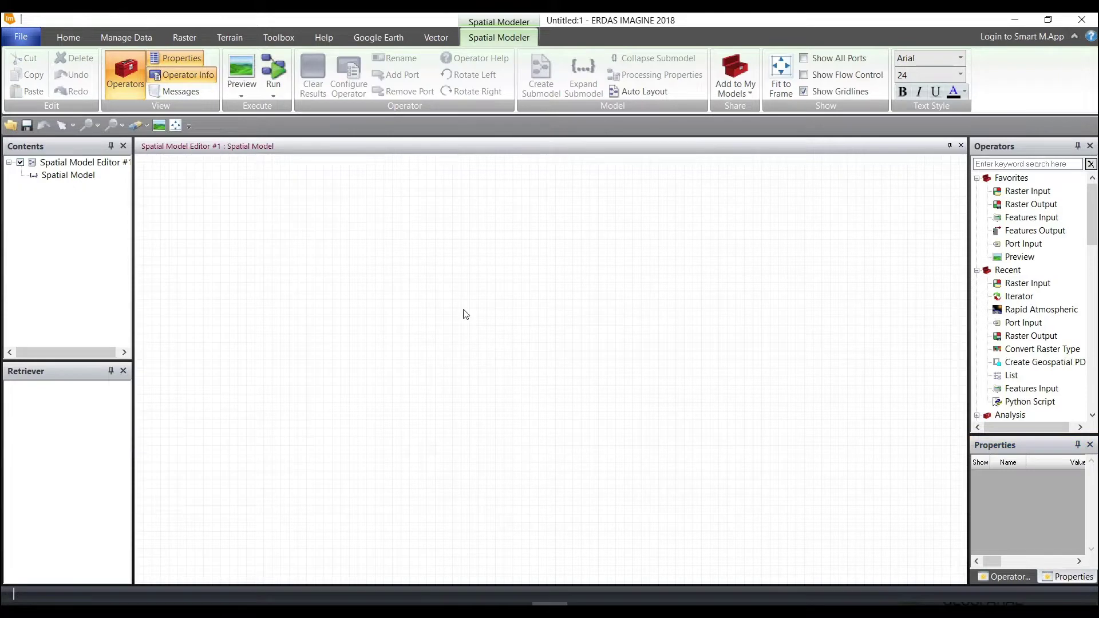
Open a saved spatial model from the canvas menu and browse the C: drive.
{"action": "right_click", "coordinate": [500, 268]}
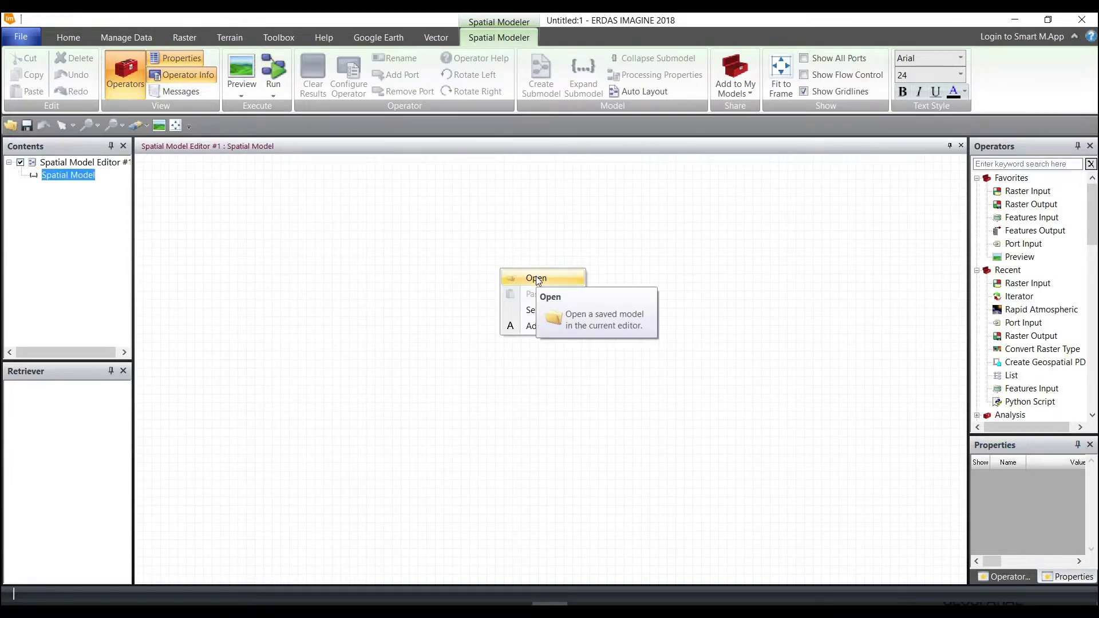
{"action": "left_click", "coordinate": [537, 279]}
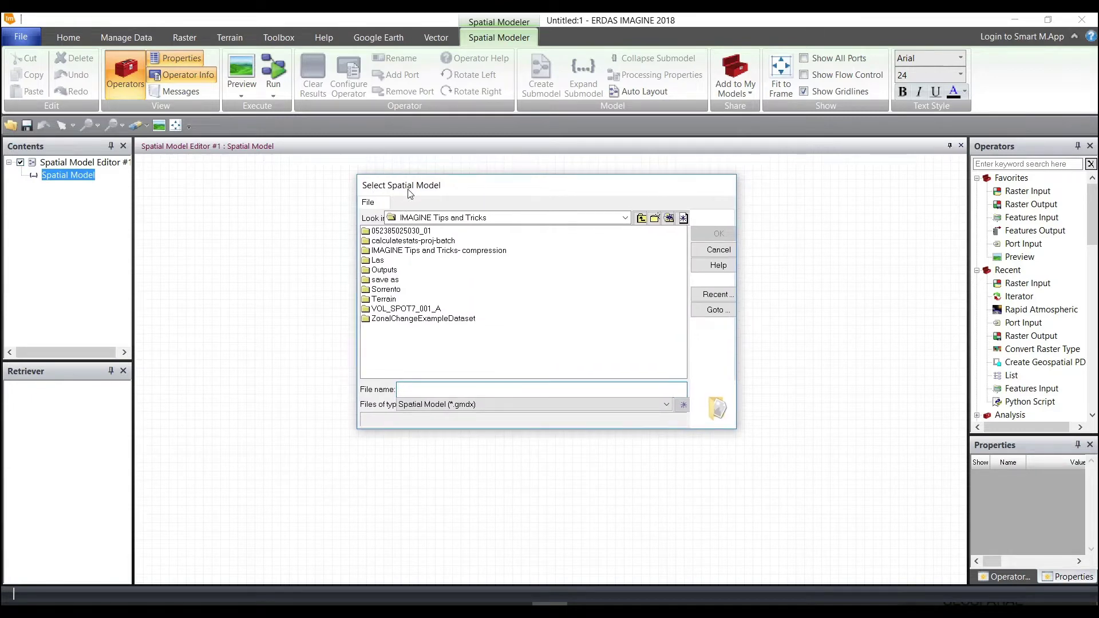
{"action": "left_click", "coordinate": [624, 218]}
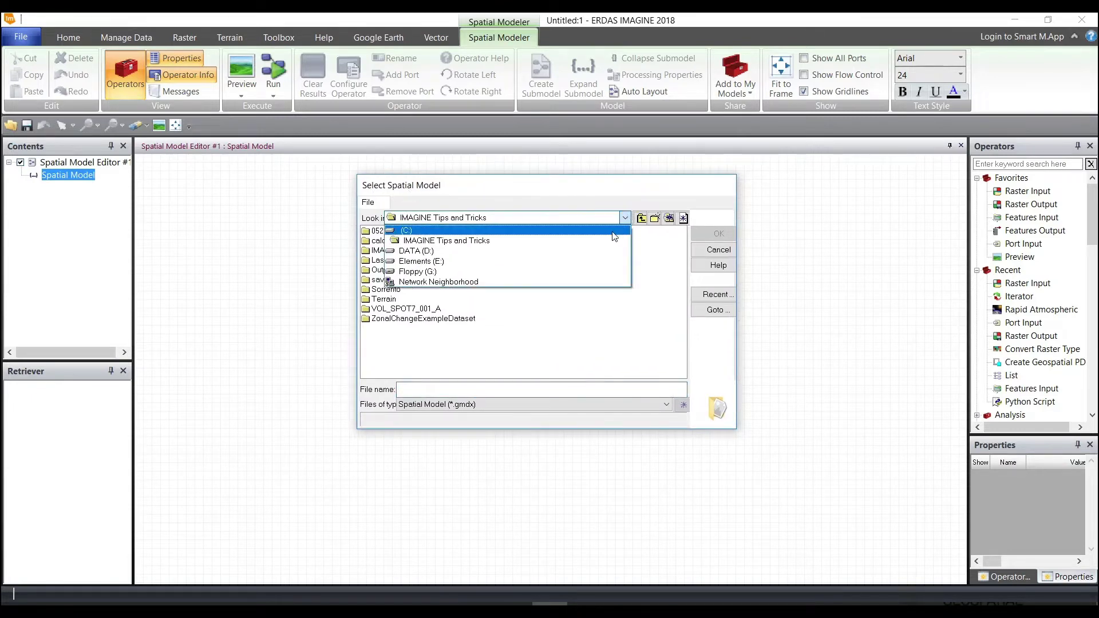
{"action": "left_click", "coordinate": [614, 236]}
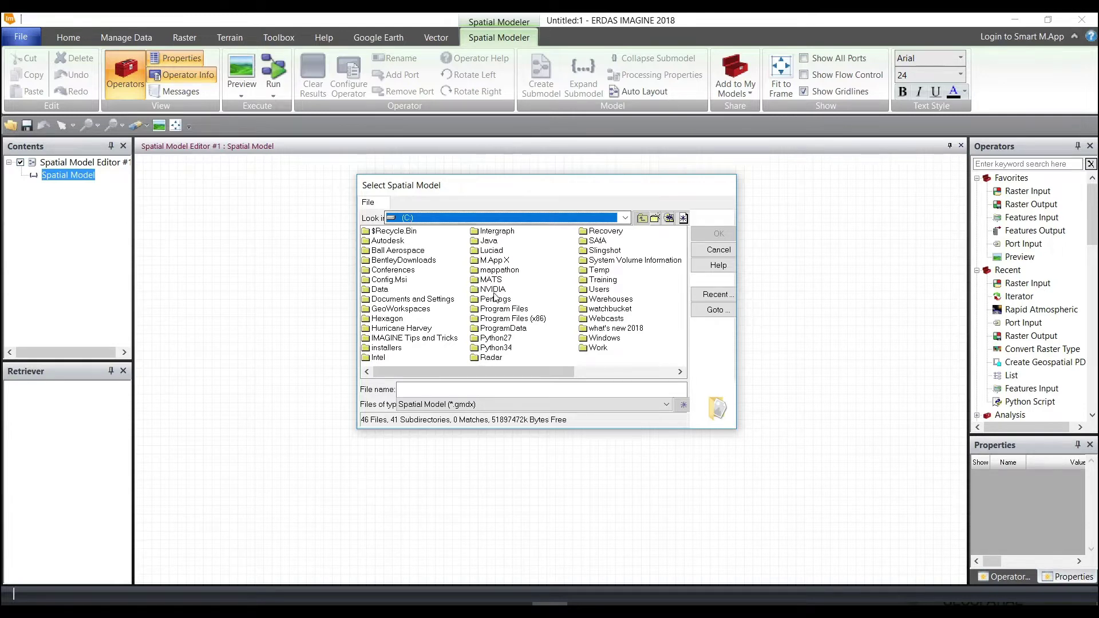
Browse to Program Files > Hexagon > ERDAS IMAGINE 2018 > etc > models.
{"action": "double_click", "coordinate": [499, 309]}
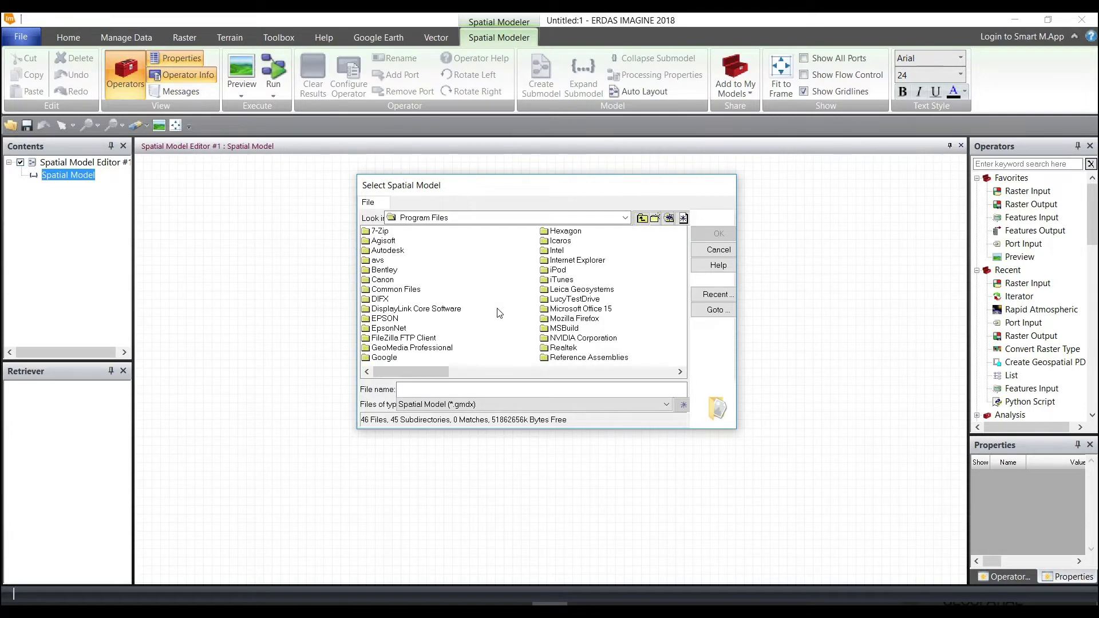
{"action": "double_click", "coordinate": [567, 232]}
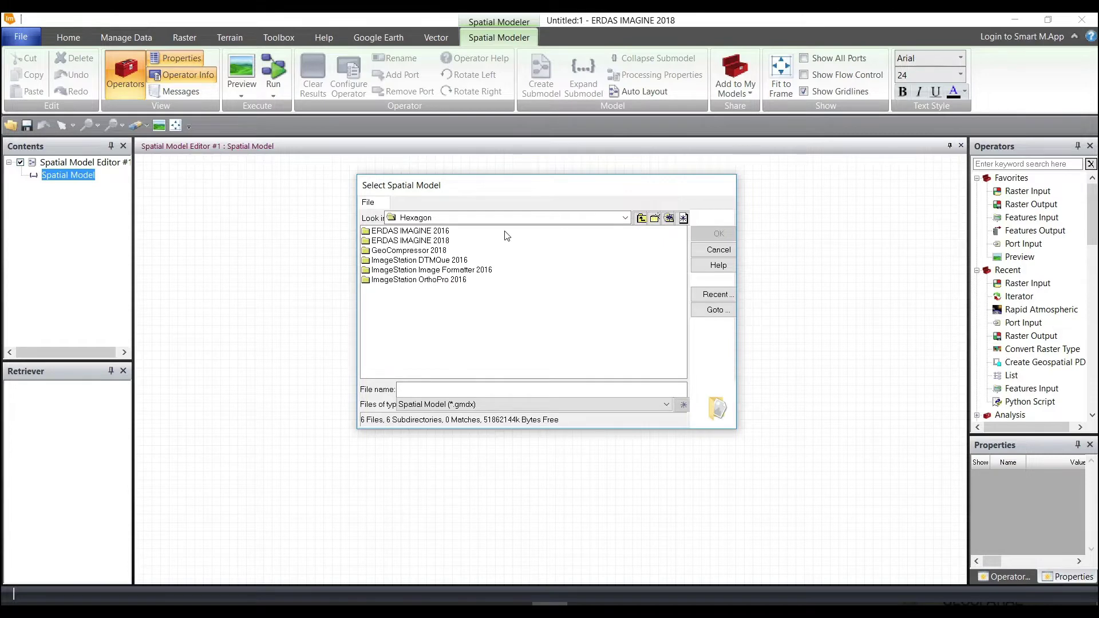
{"action": "double_click", "coordinate": [446, 242]}
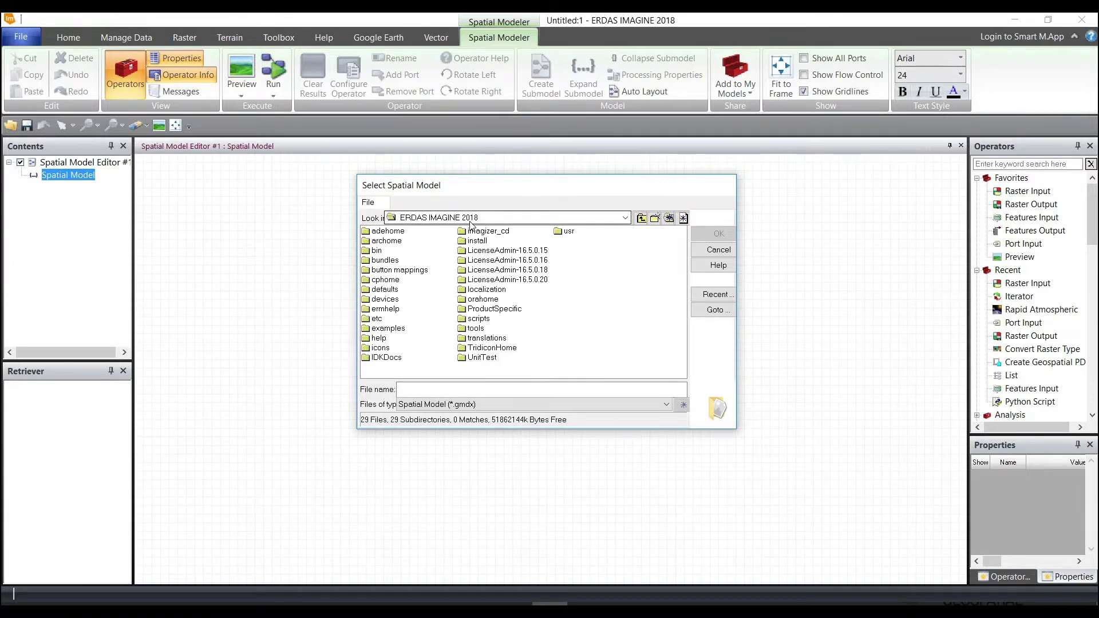
{"action": "left_click", "coordinate": [376, 319]}
{"action": "double_click", "coordinate": [376, 318]}
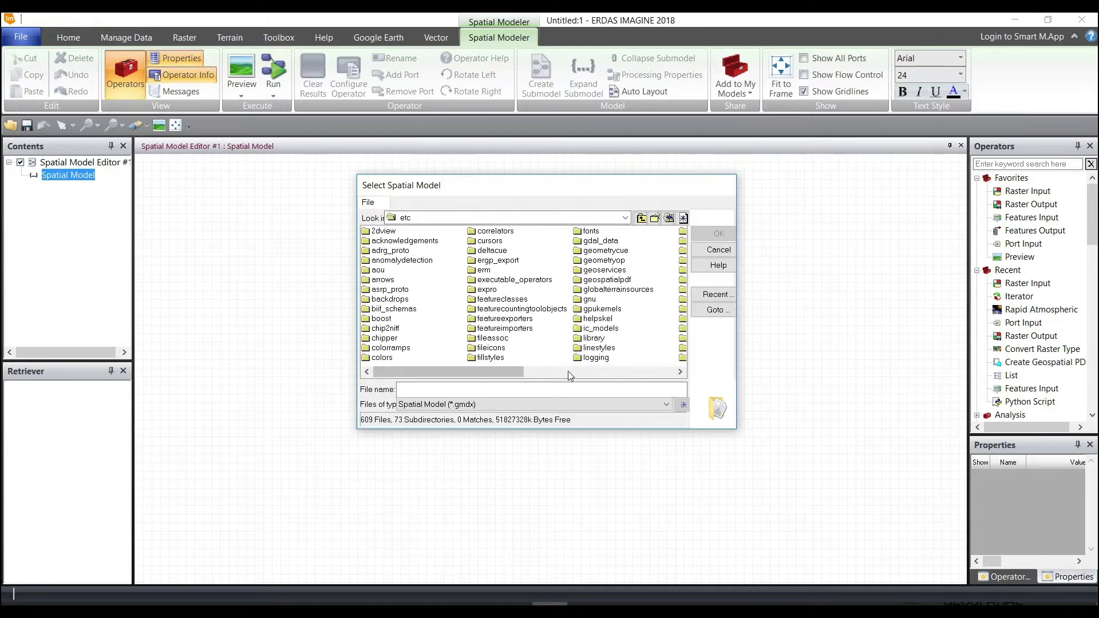
{"action": "left_click", "coordinate": [679, 372]}
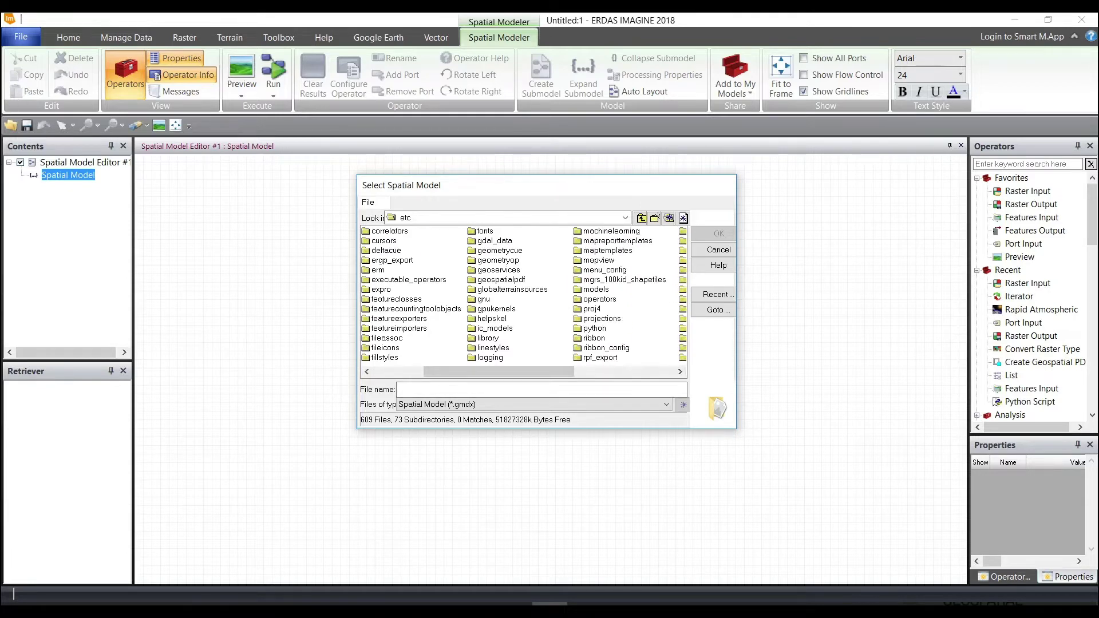
{"action": "left_click", "coordinate": [710, 309]}
{"action": "double_click", "coordinate": [595, 290]}
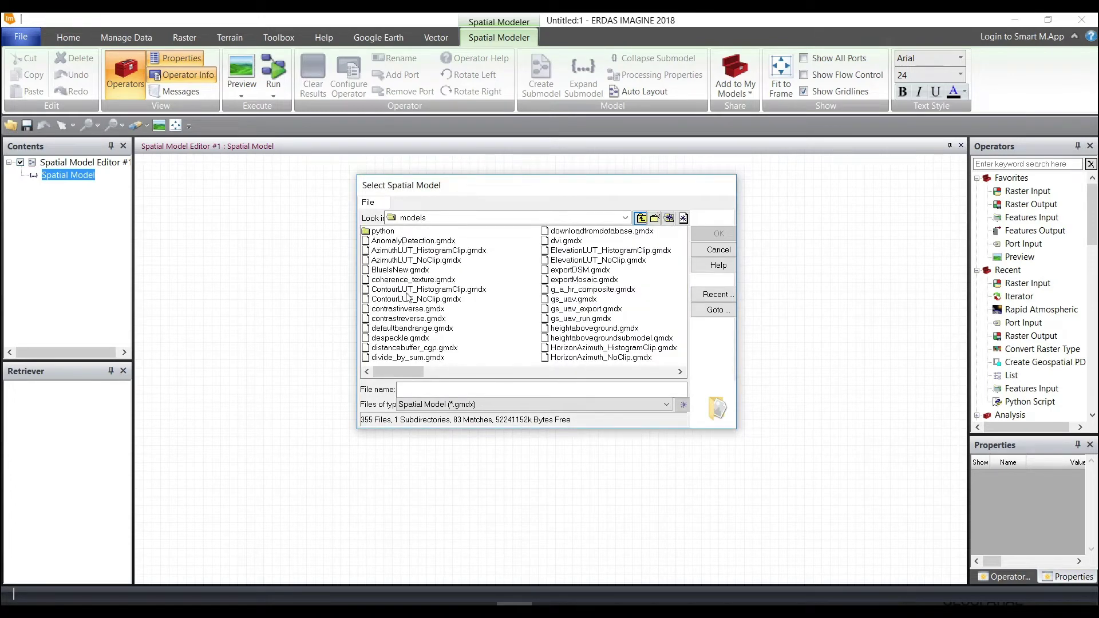
Select tndvi.gmdx in the models folder and load it into the editor.
{"action": "left_click", "coordinate": [679, 372]}
{"action": "left_click", "coordinate": [680, 372]}
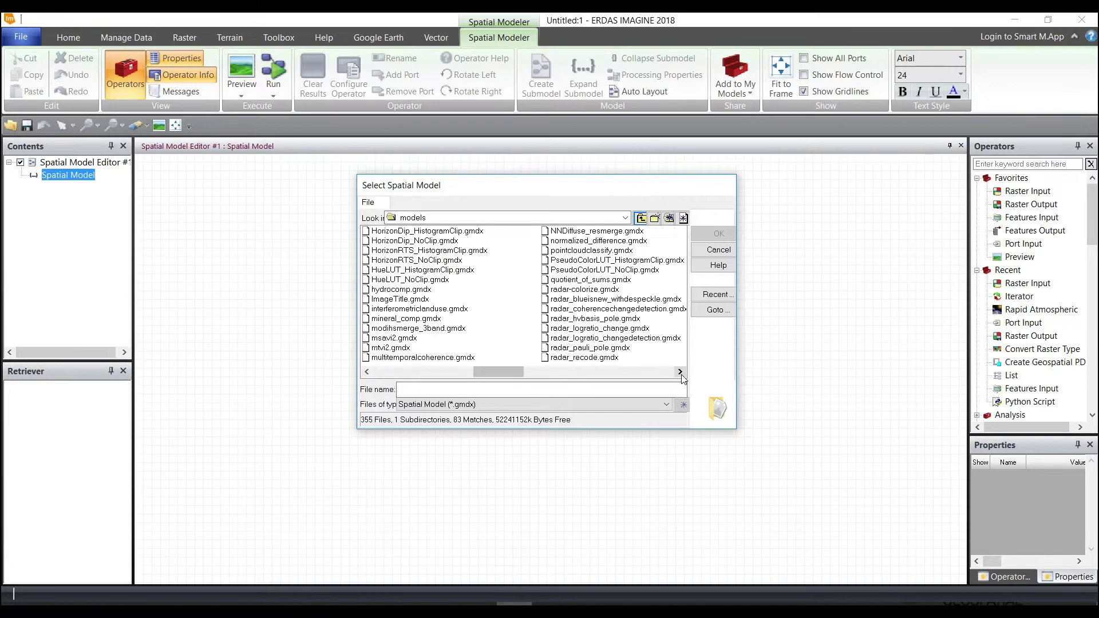
{"action": "left_click", "coordinate": [680, 372]}
{"action": "left_click", "coordinate": [680, 372]}
{"action": "left_click", "coordinate": [680, 372]}
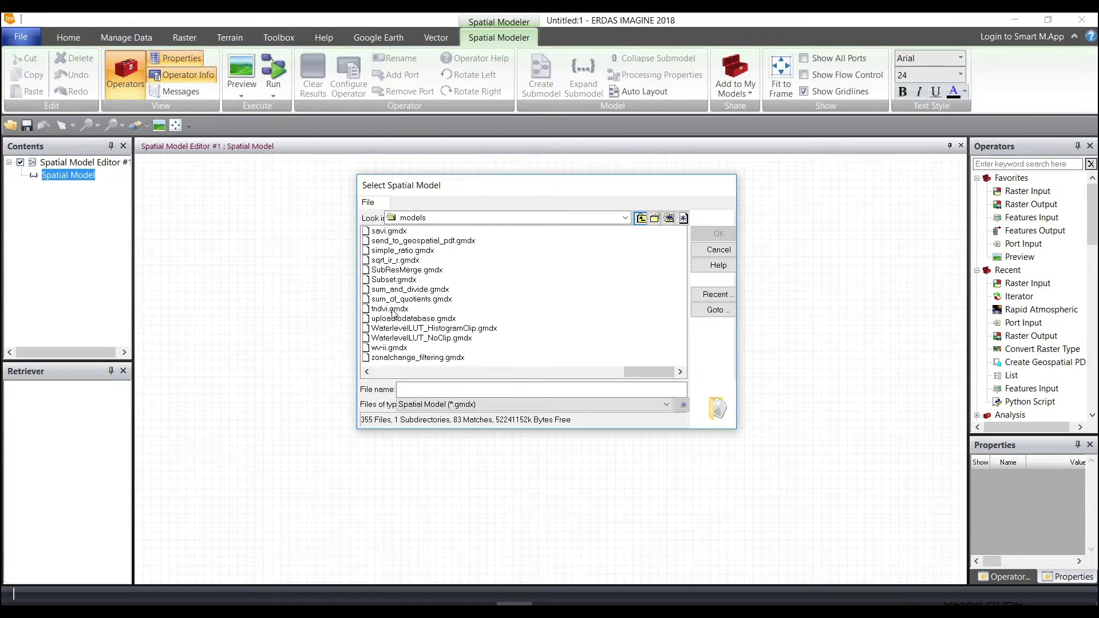
{"action": "left_click", "coordinate": [367, 372]}
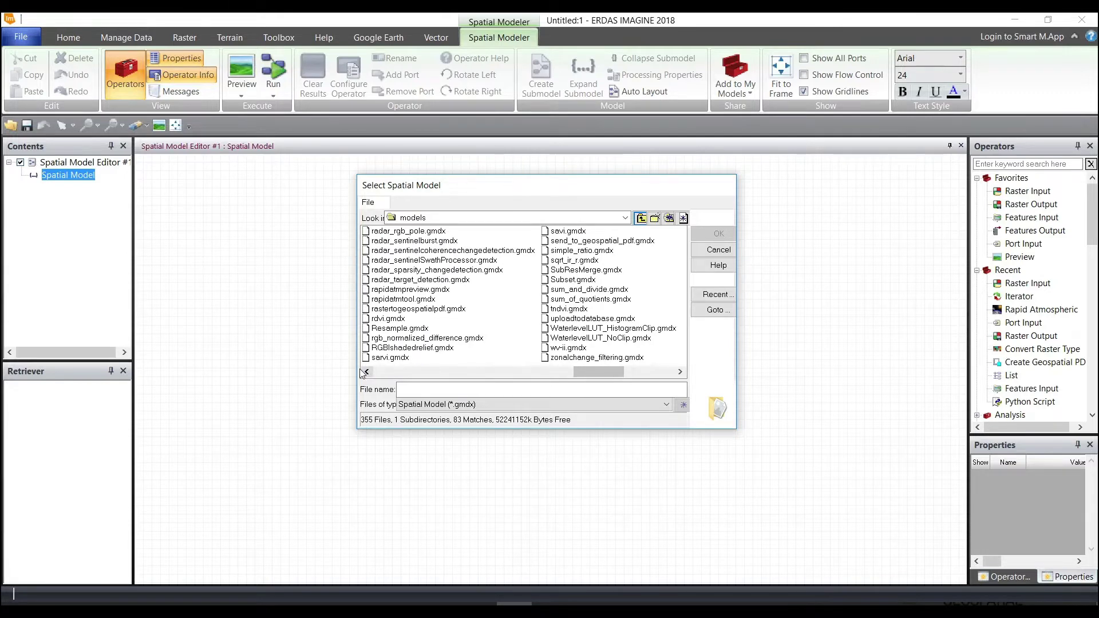
{"action": "left_click", "coordinate": [570, 310]}
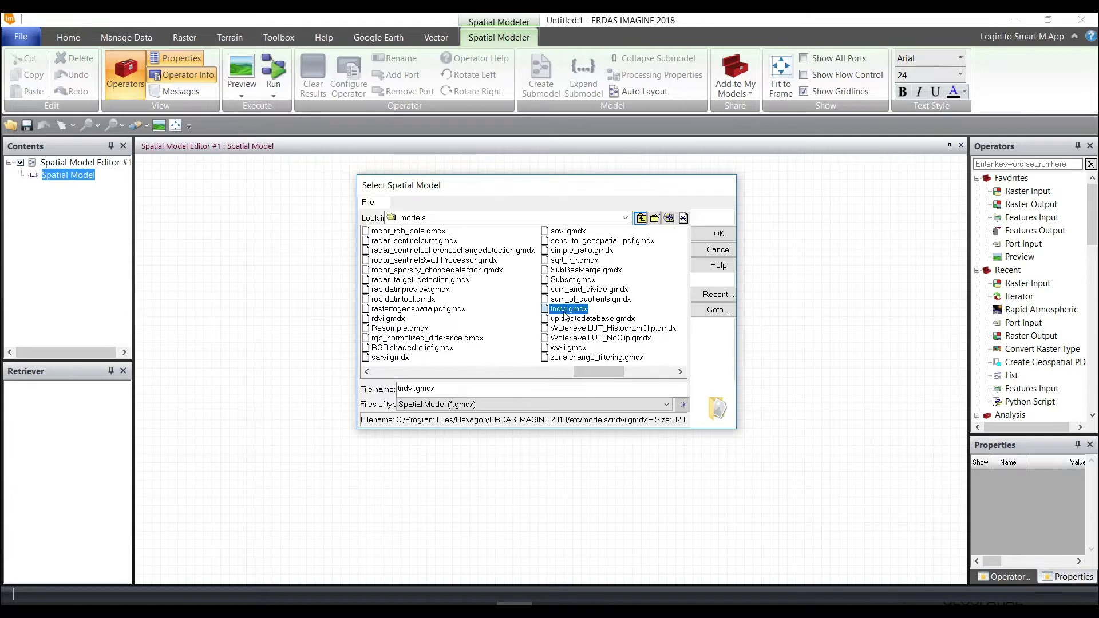
{"action": "left_click", "coordinate": [719, 234]}
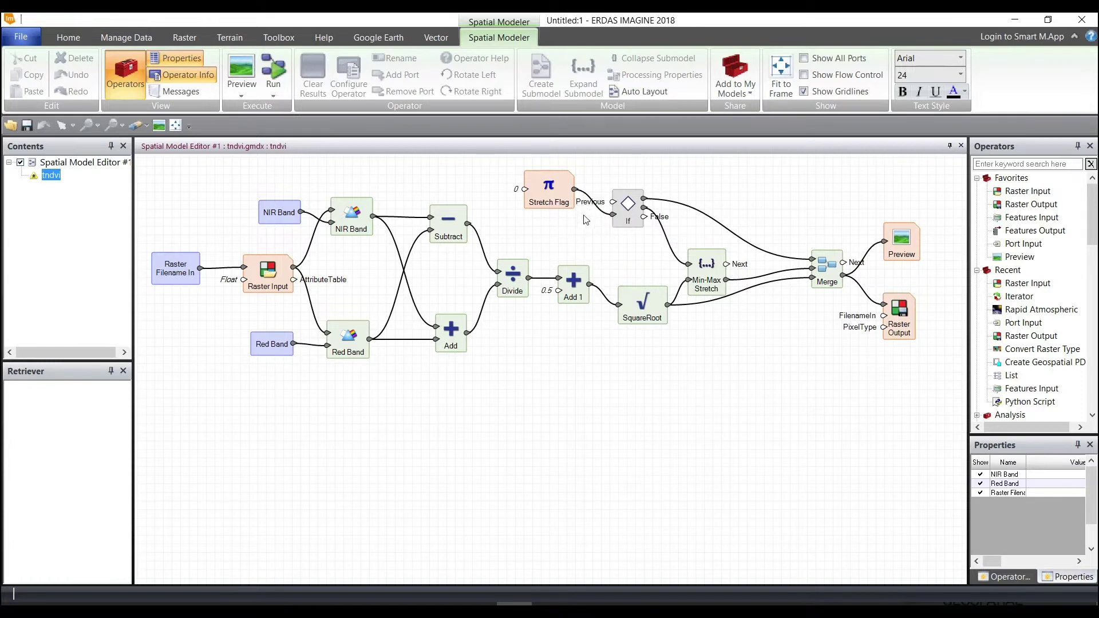
{"action": "left_click", "coordinate": [563, 204]}
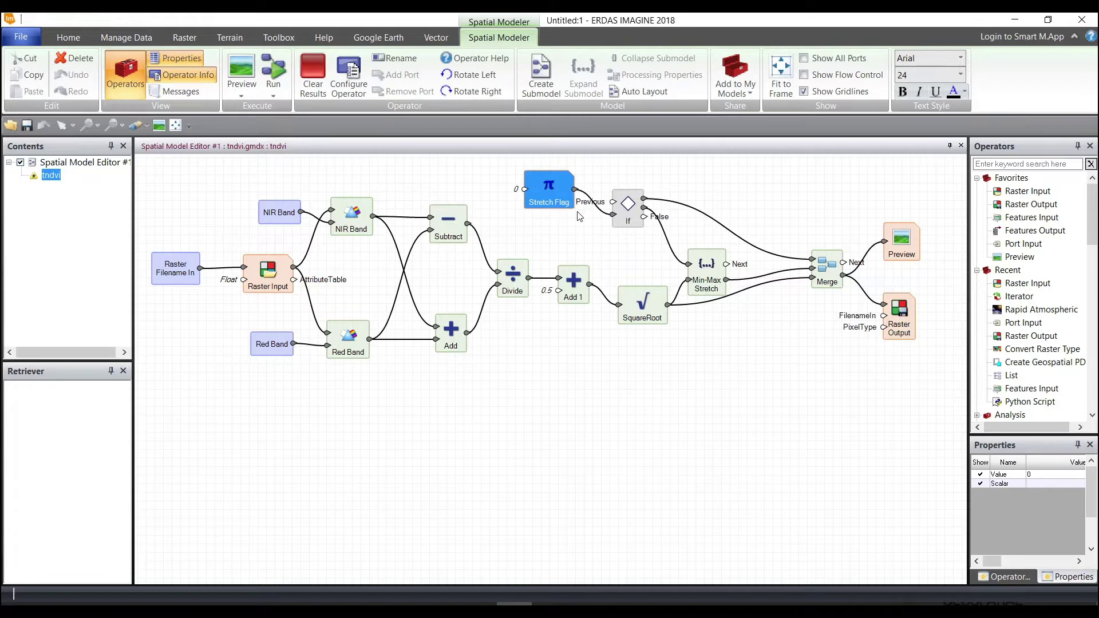
{"action": "left_click", "coordinate": [293, 182]}
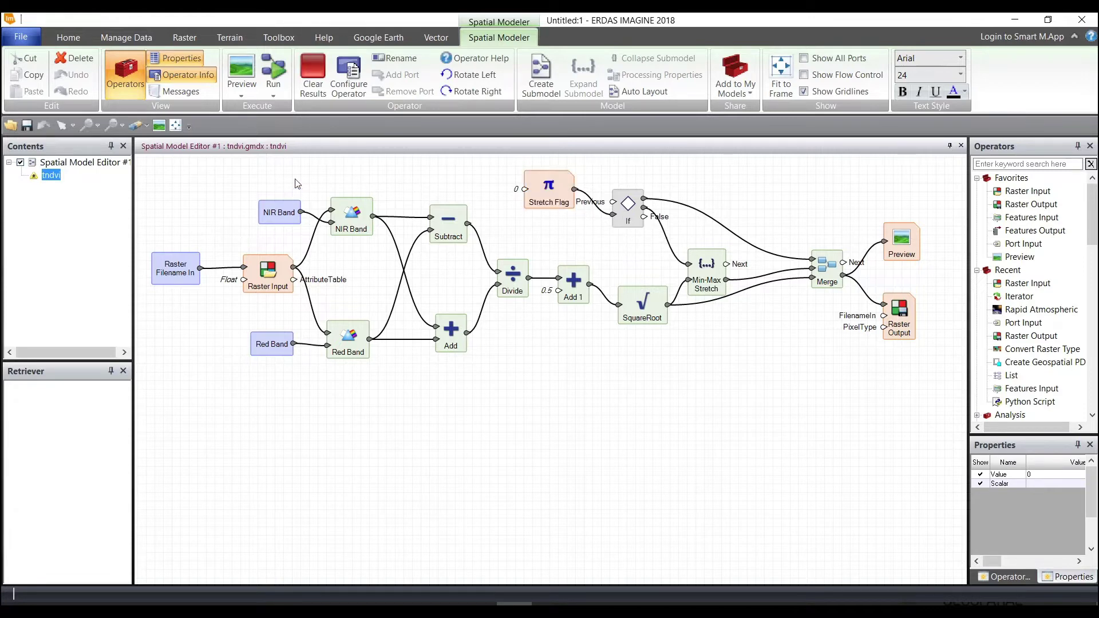
{"action": "left_click_drag", "start_coordinate": [176, 183], "coordinate": [487, 381]}
{"action": "right_click", "coordinate": [436, 229]}
{"action": "key", "text": "Escape"}
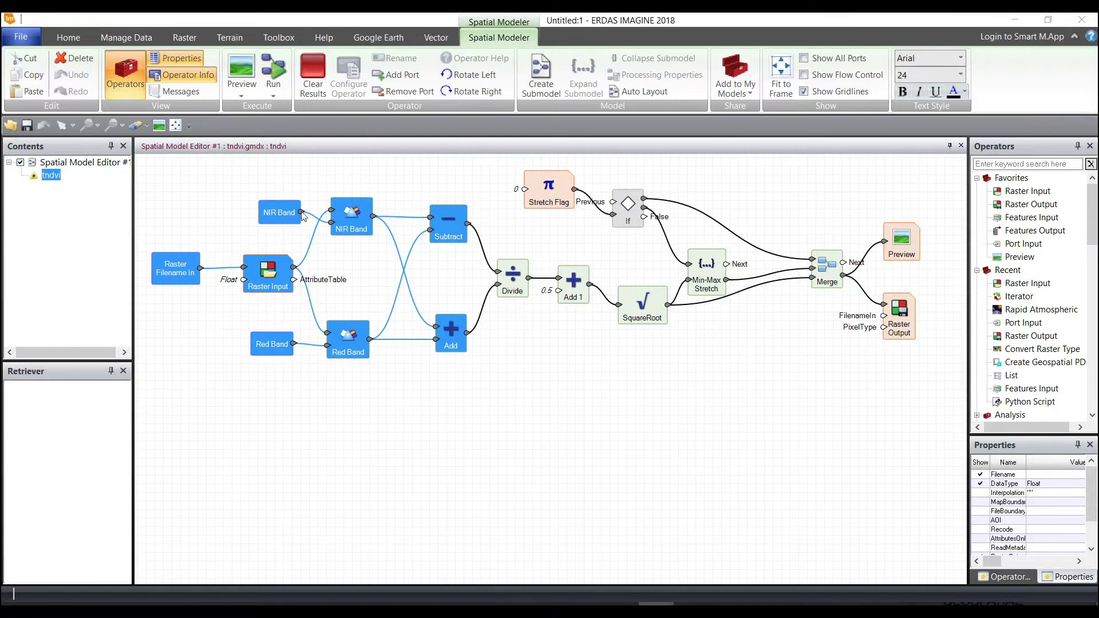
Close the tndvi model and open the NDVI Indices tool from Raster > Unsupervised.
{"action": "left_click", "coordinate": [961, 146]}
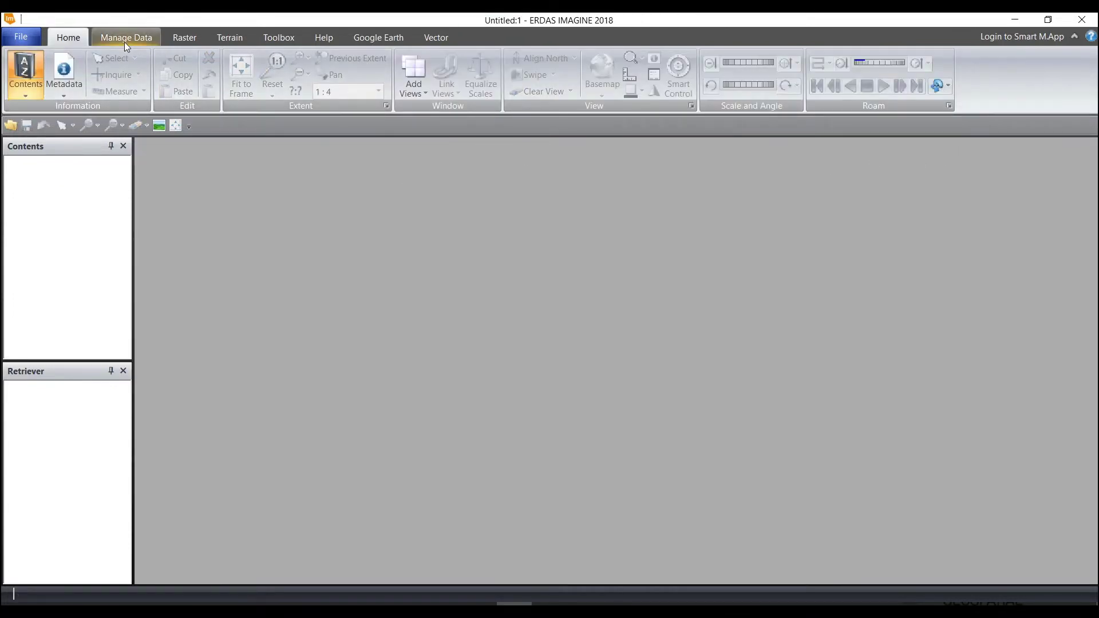
{"action": "left_click", "coordinate": [181, 39]}
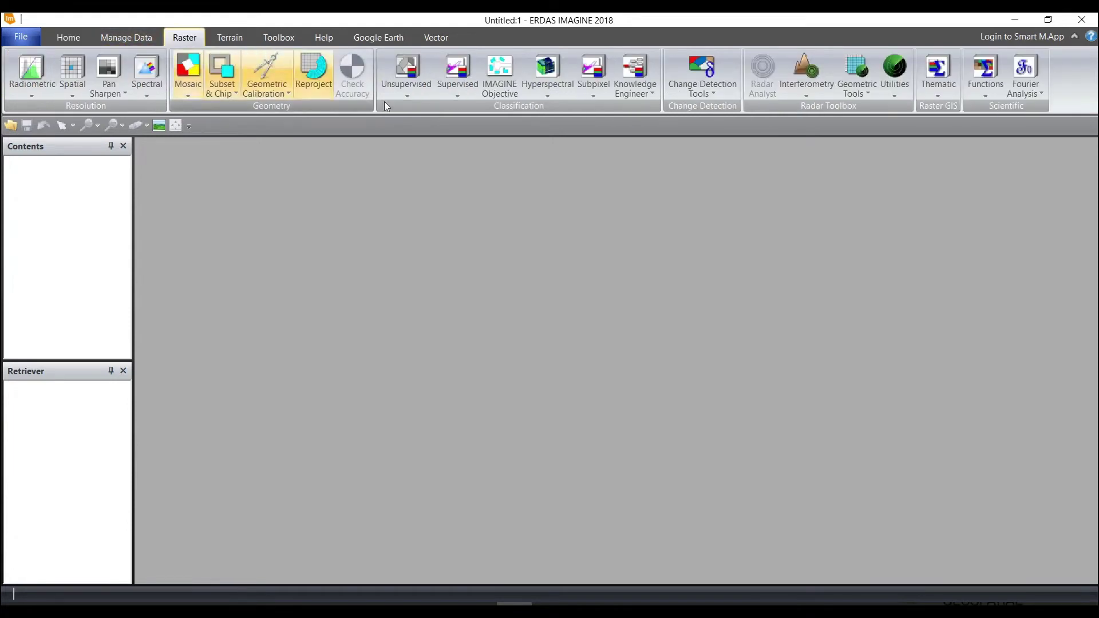
{"action": "left_click", "coordinate": [412, 93]}
{"action": "left_click", "coordinate": [407, 131]}
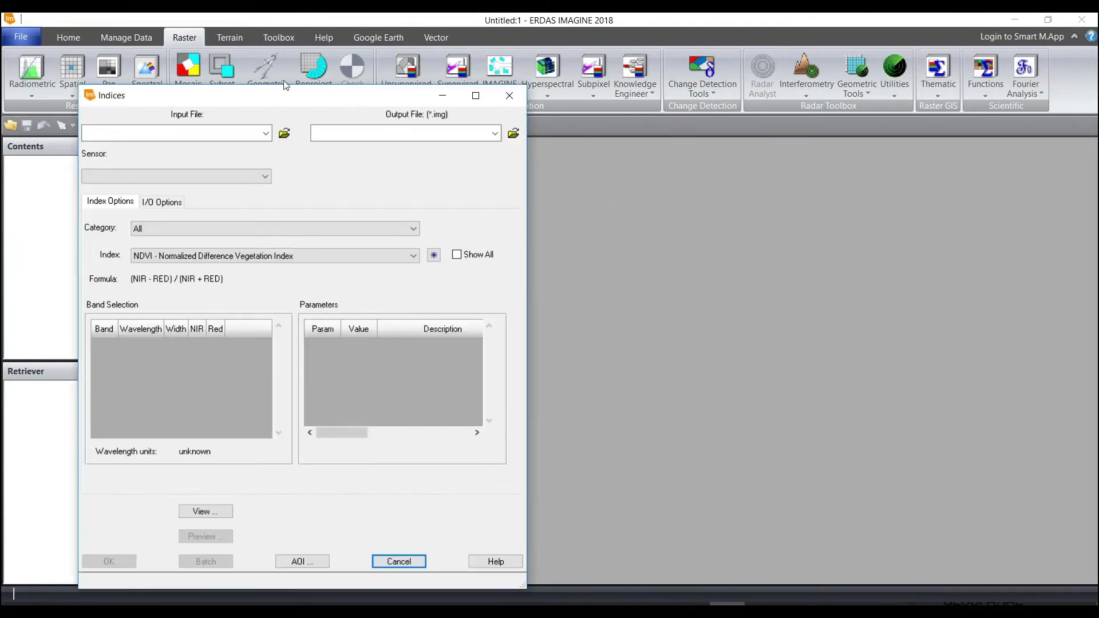
{"action": "left_click_drag", "start_coordinate": [232, 90], "coordinate": [511, 61]}
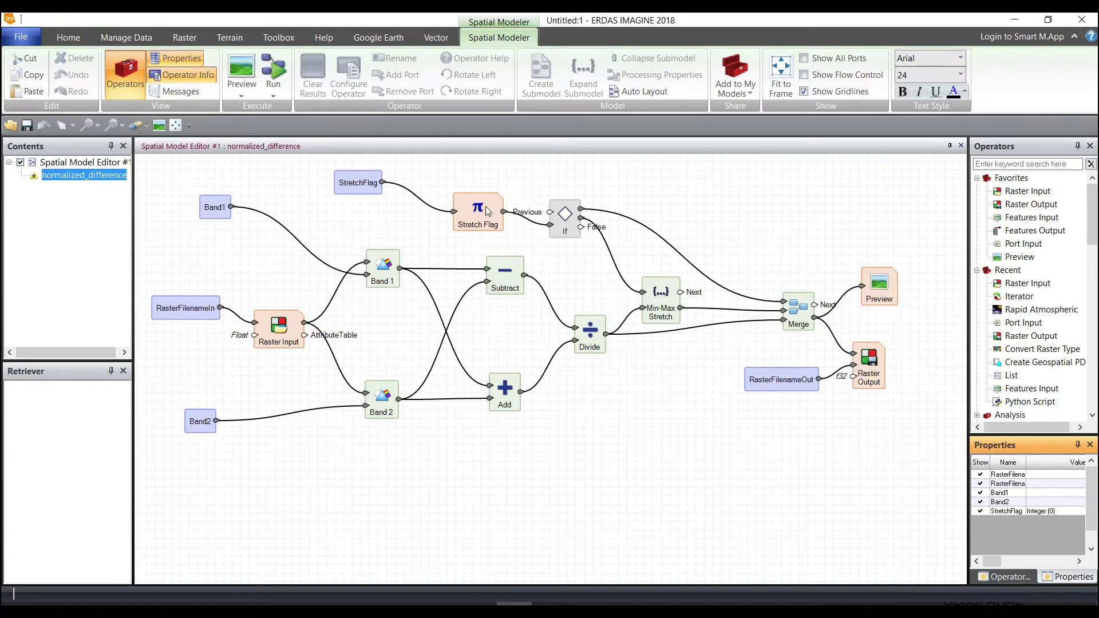
Delete the StretchFlag input node from the normalized_difference model.
{"action": "left_click", "coordinate": [373, 189]}
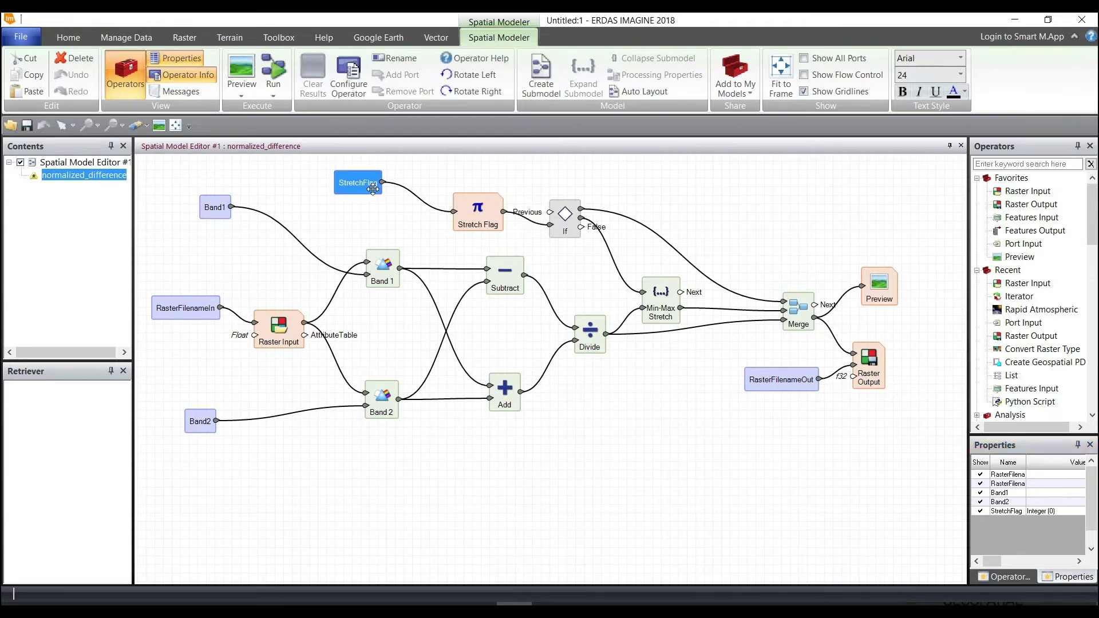
{"action": "key", "text": "Delete"}
{"action": "key", "text": "Delete"}
{"action": "key", "text": "Delete"}
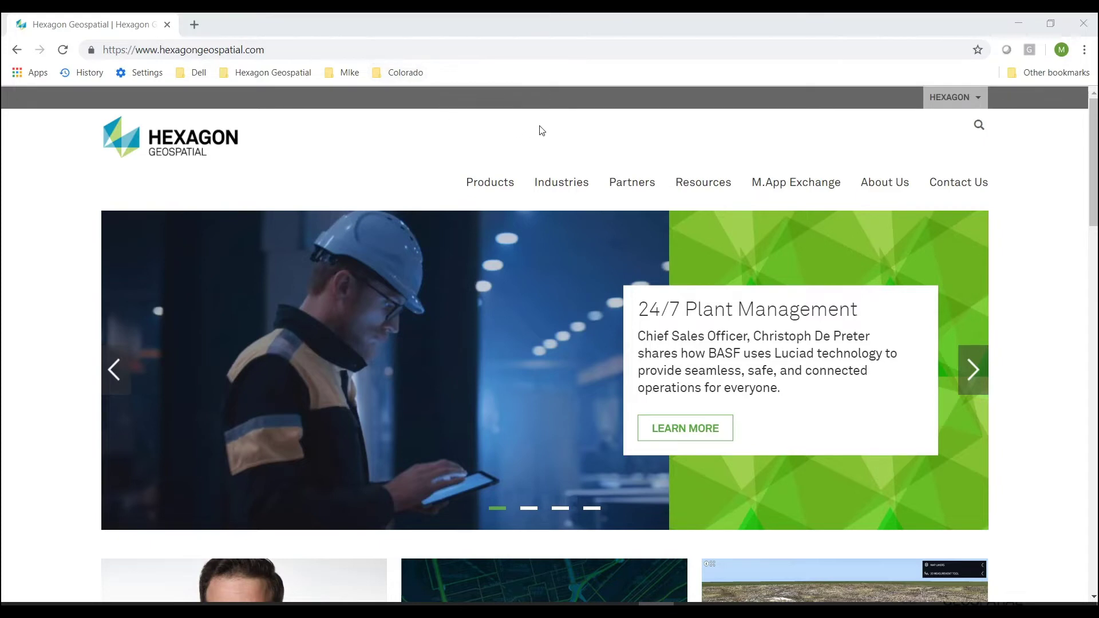
Show the Power Portfolio products under the Hexagon Geospatial Products menu.
{"action": "scroll", "coordinate": [522, 164], "scroll_direction": "down", "scroll_amount": 1}
{"action": "scroll", "coordinate": [524, 161], "scroll_direction": "up", "scroll_amount": 1}
{"action": "left_click", "coordinate": [493, 186]}
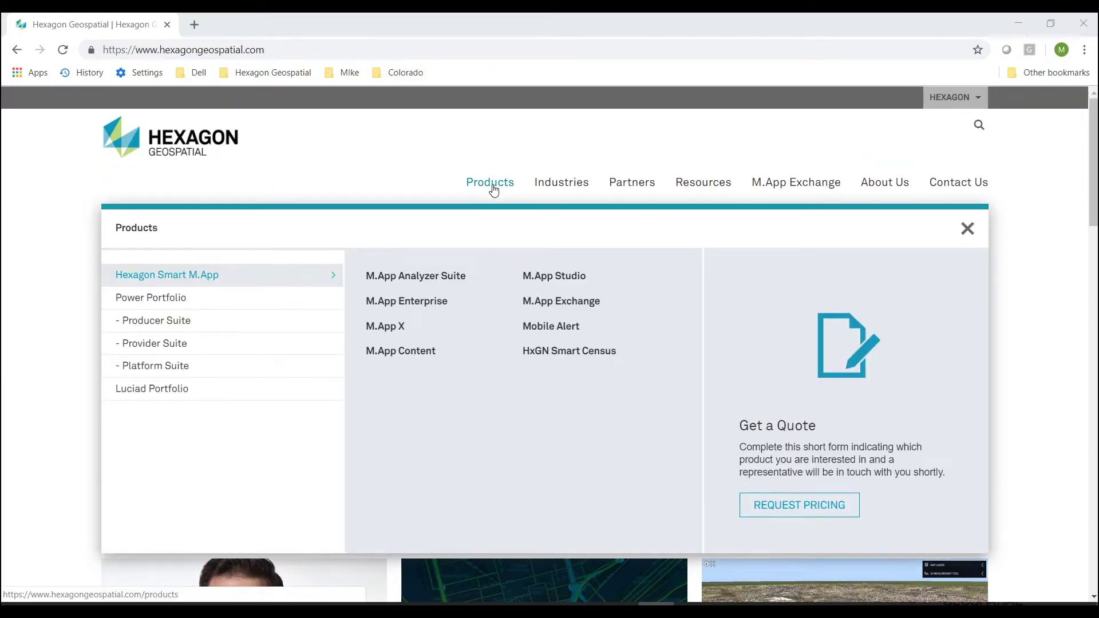
{"action": "left_click", "coordinate": [501, 186]}
{"action": "left_click", "coordinate": [512, 179]}
{"action": "mouse_move", "coordinate": [273, 296]}
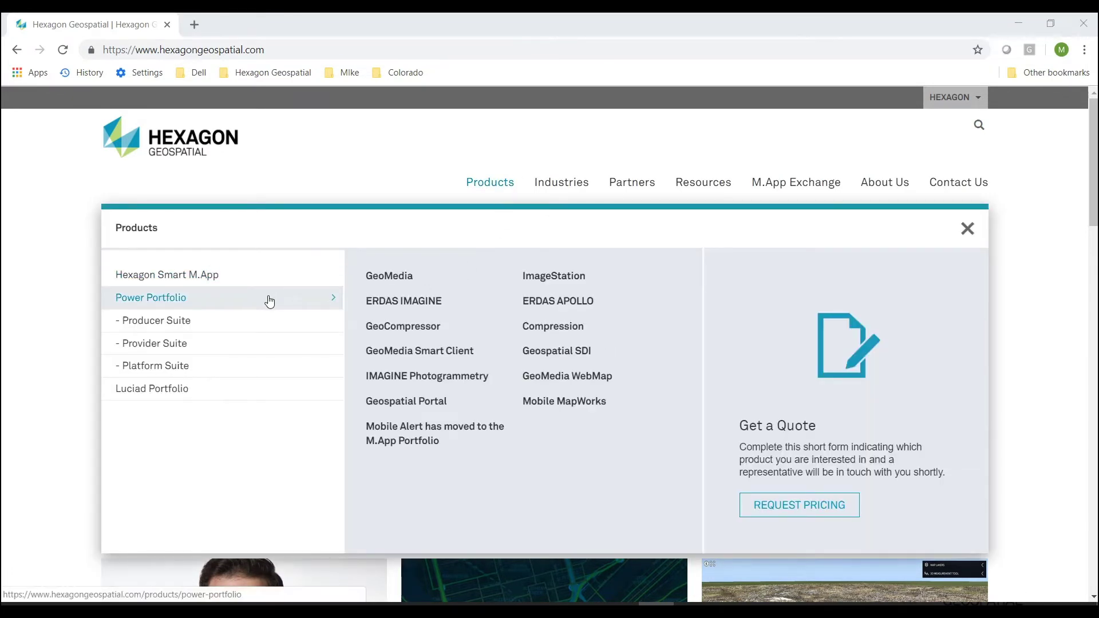
Open the ERDAS IMAGINE product page and expand its Analytical Recipes section.
{"action": "left_click", "coordinate": [421, 308]}
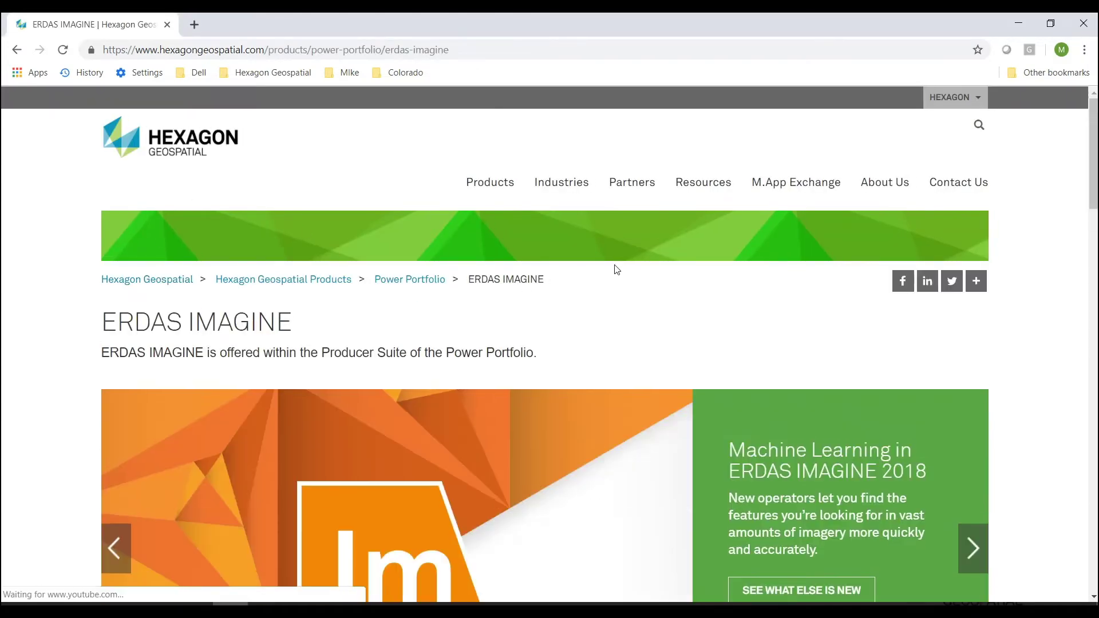
{"action": "scroll", "coordinate": [617, 269], "scroll_direction": "down", "scroll_amount": 20}
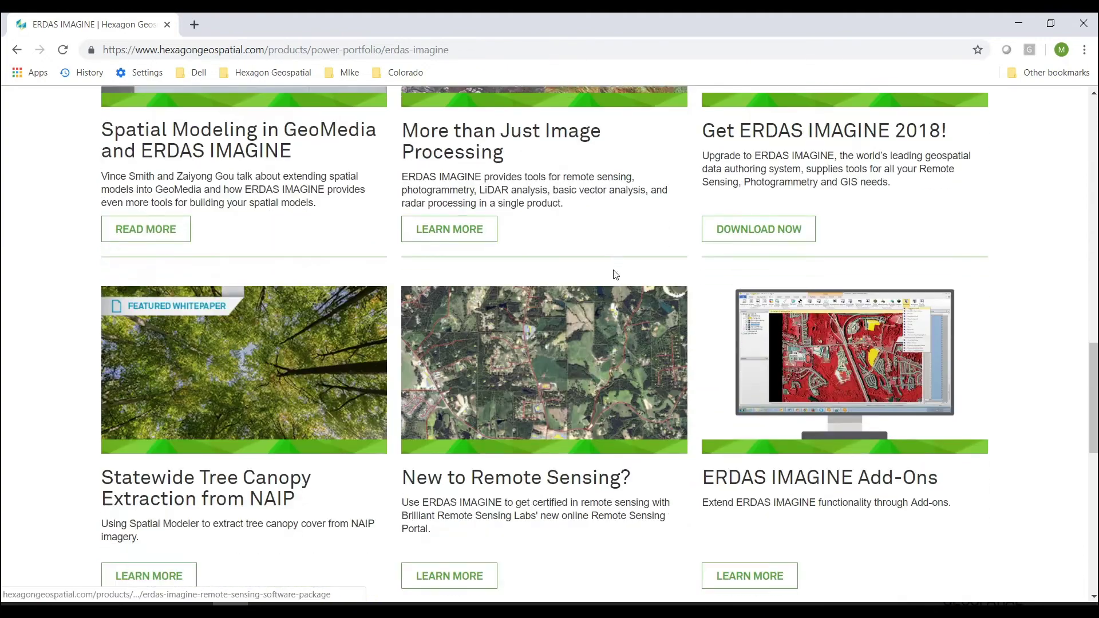
{"action": "scroll", "coordinate": [614, 277], "scroll_direction": "down", "scroll_amount": 10}
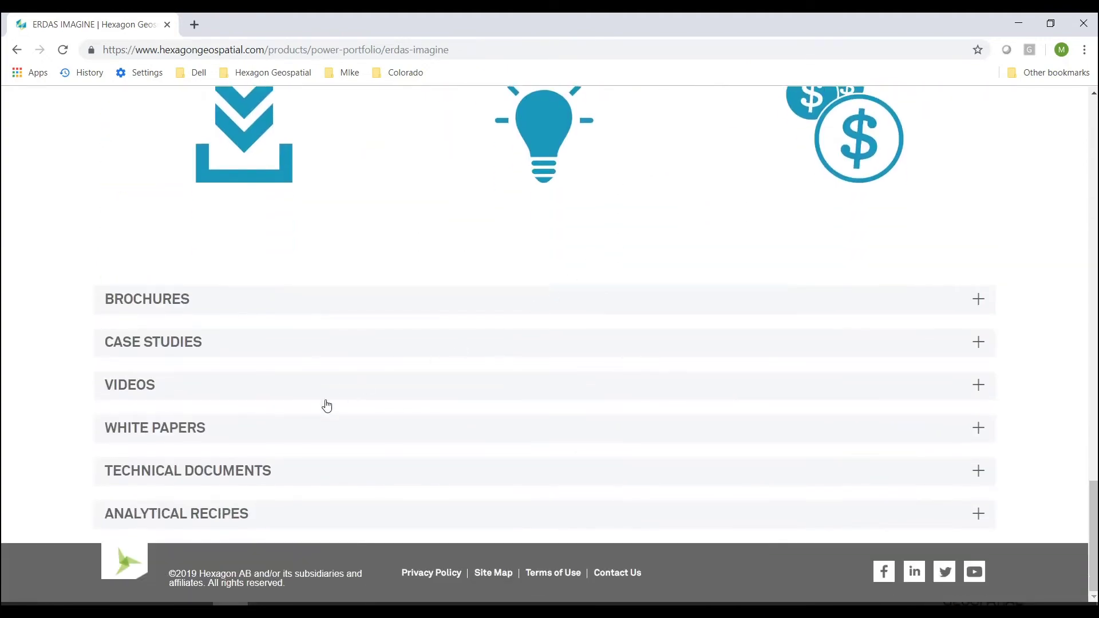
{"action": "left_click", "coordinate": [155, 518]}
{"action": "scroll", "coordinate": [152, 515], "scroll_direction": "down", "scroll_amount": 1}
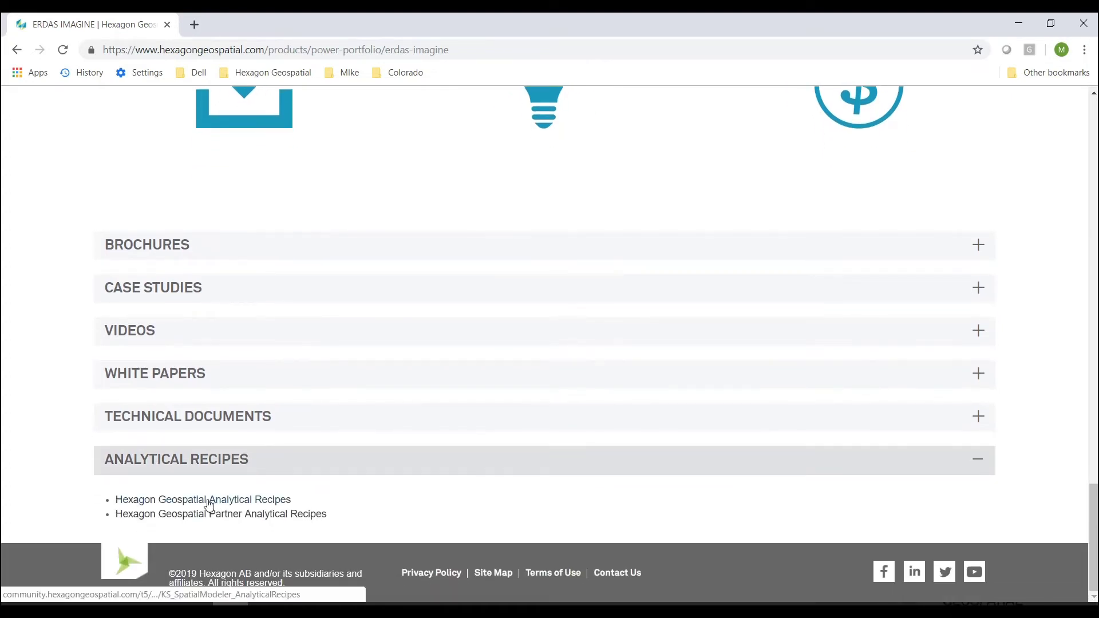
Open the Hexagon Geospatial Analytical Recipes list and scroll to the Extract Coastline entry.
{"action": "left_click", "coordinate": [137, 504]}
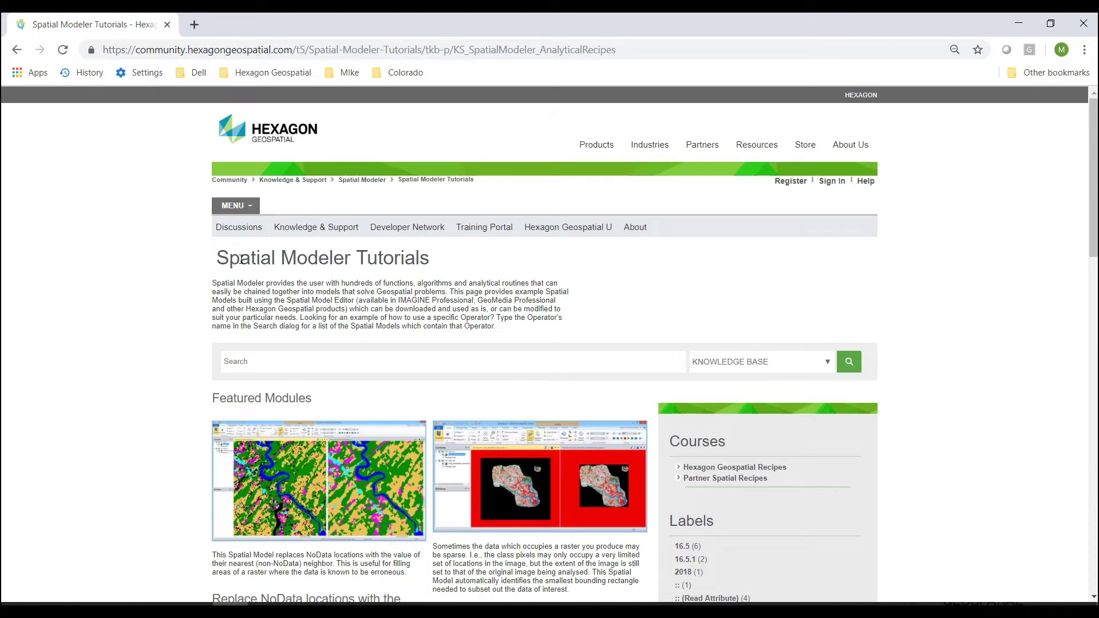
{"action": "scroll", "coordinate": [586, 311], "scroll_direction": "down", "scroll_amount": 6}
{"action": "scroll", "coordinate": [586, 310], "scroll_direction": "down", "scroll_amount": 1}
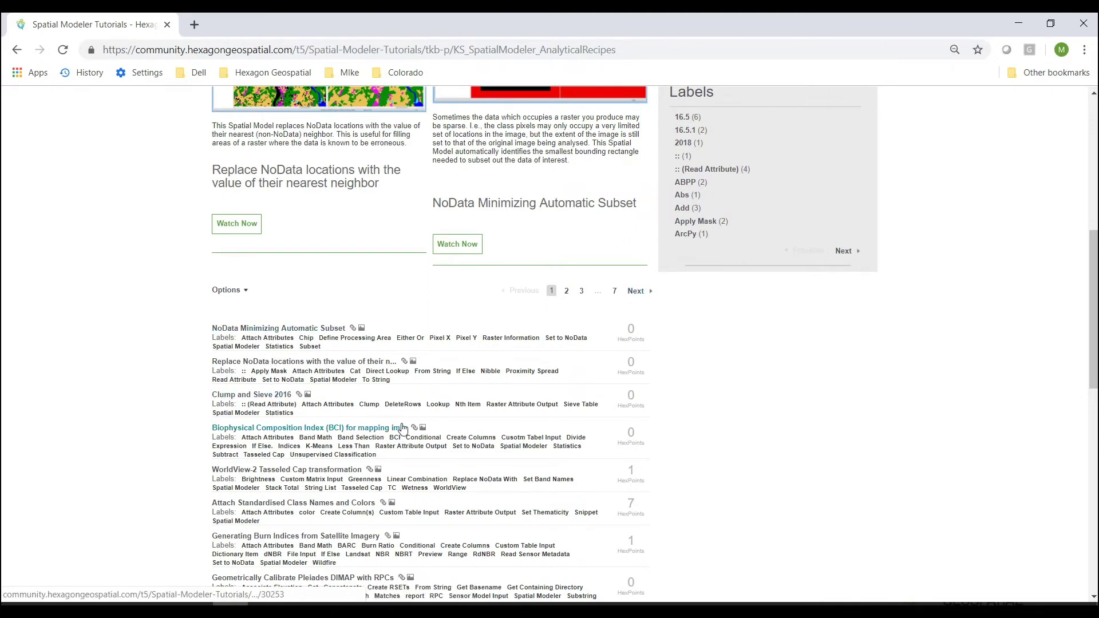
{"action": "scroll", "coordinate": [502, 433], "scroll_direction": "down", "scroll_amount": 3}
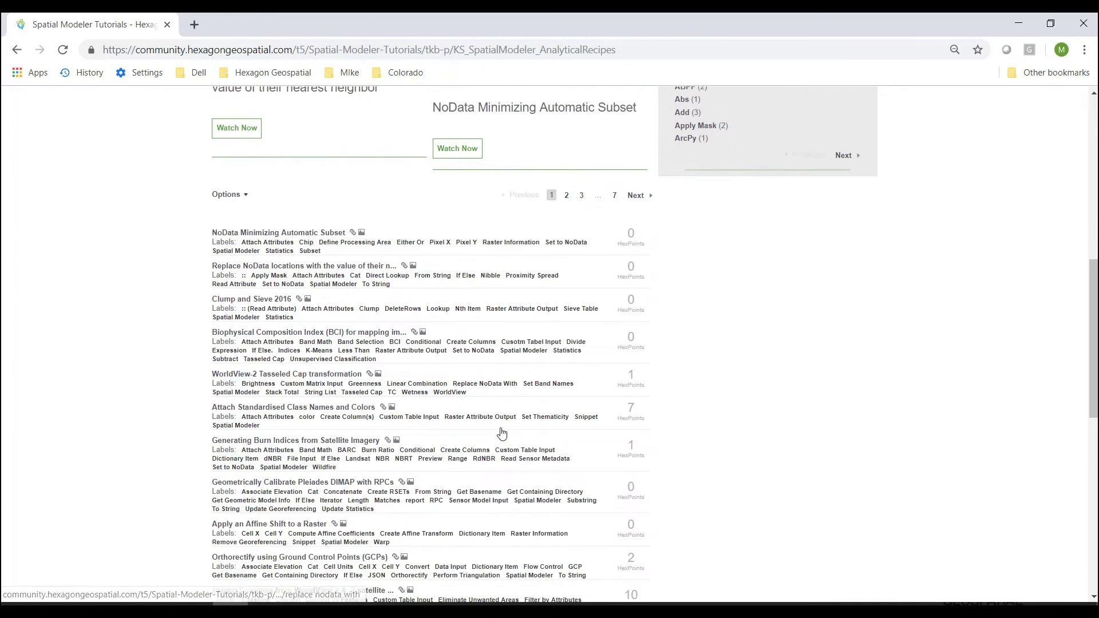
{"action": "scroll", "coordinate": [502, 433], "scroll_direction": "down", "scroll_amount": 1}
{"action": "scroll", "coordinate": [502, 433], "scroll_direction": "down", "scroll_amount": 1}
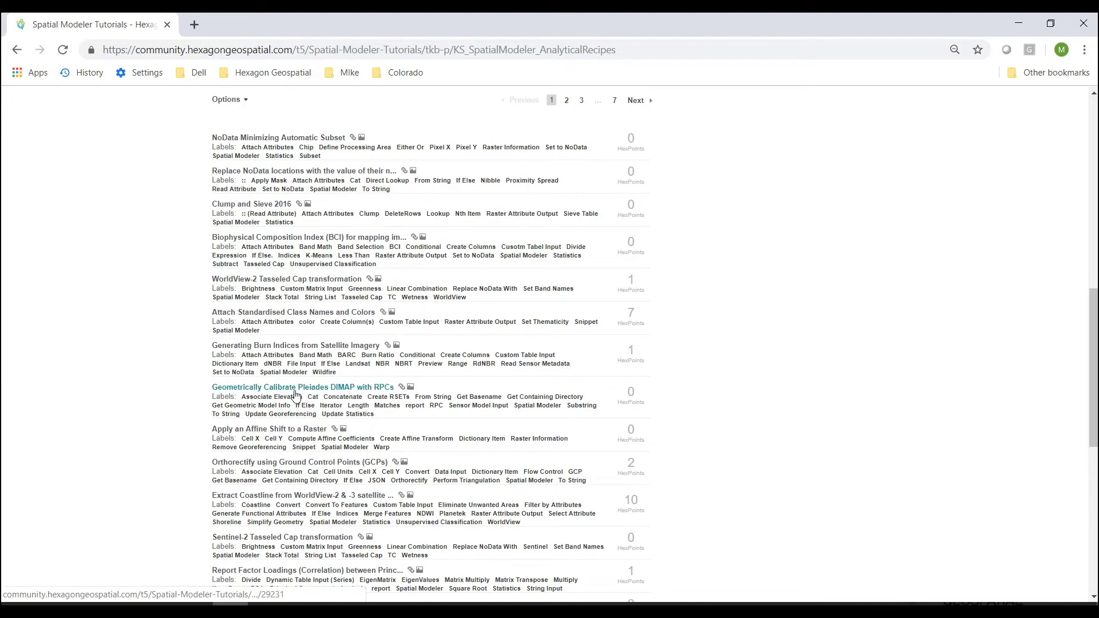
{"action": "scroll", "coordinate": [296, 395], "scroll_direction": "down", "scroll_amount": 1}
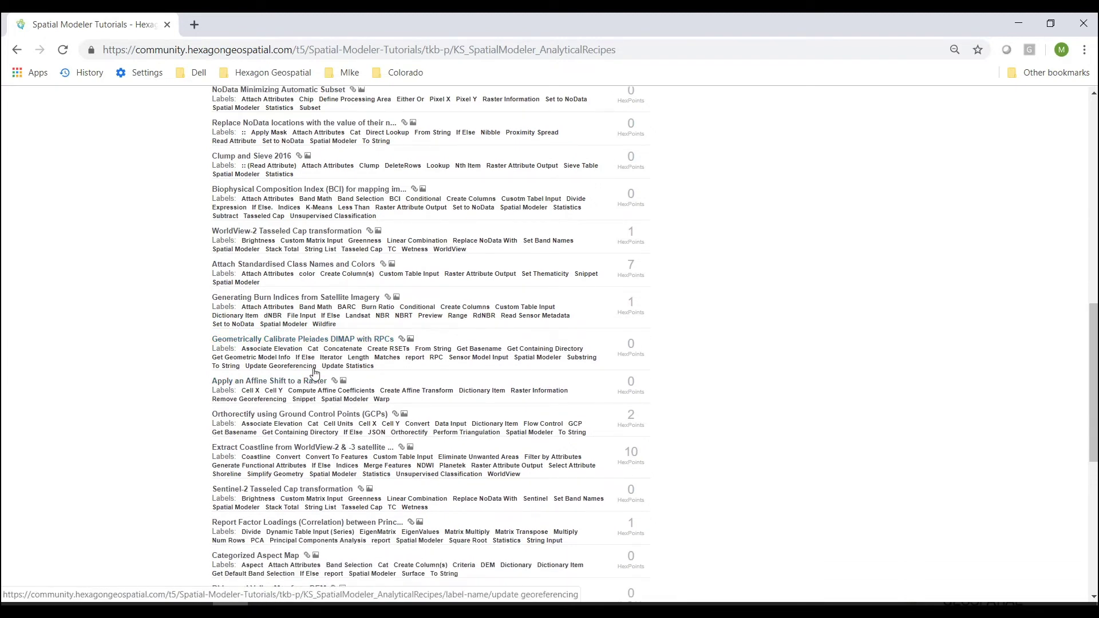
{"action": "scroll", "coordinate": [314, 373], "scroll_direction": "down", "scroll_amount": 1}
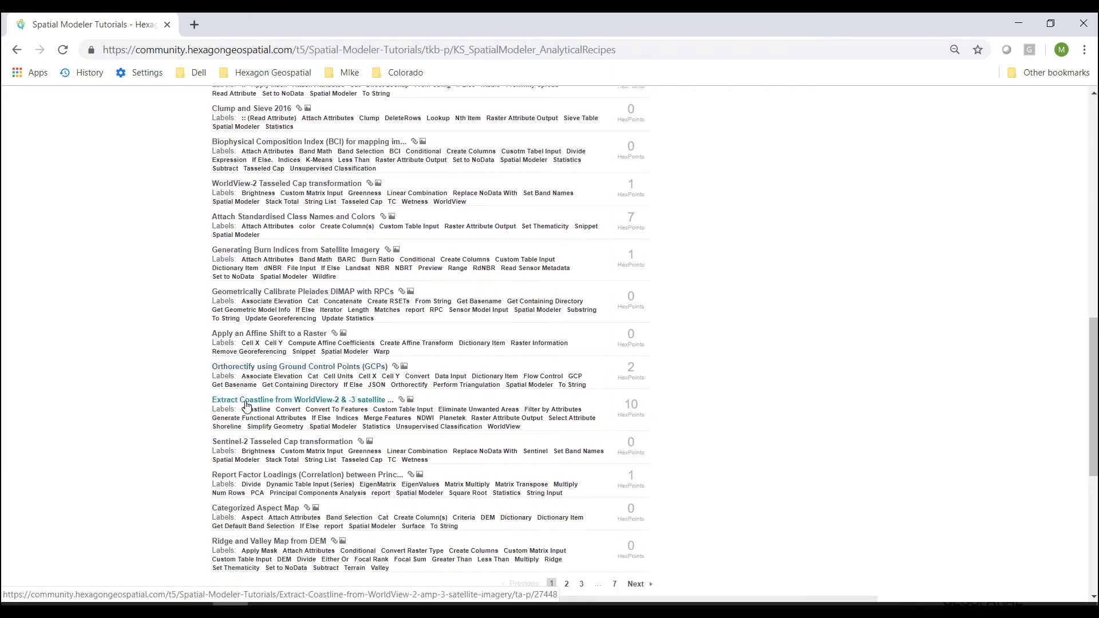
Open the Extract Coastline from WorldView-2 & -3 article, read through it, and return upward.
{"action": "left_click", "coordinate": [368, 404]}
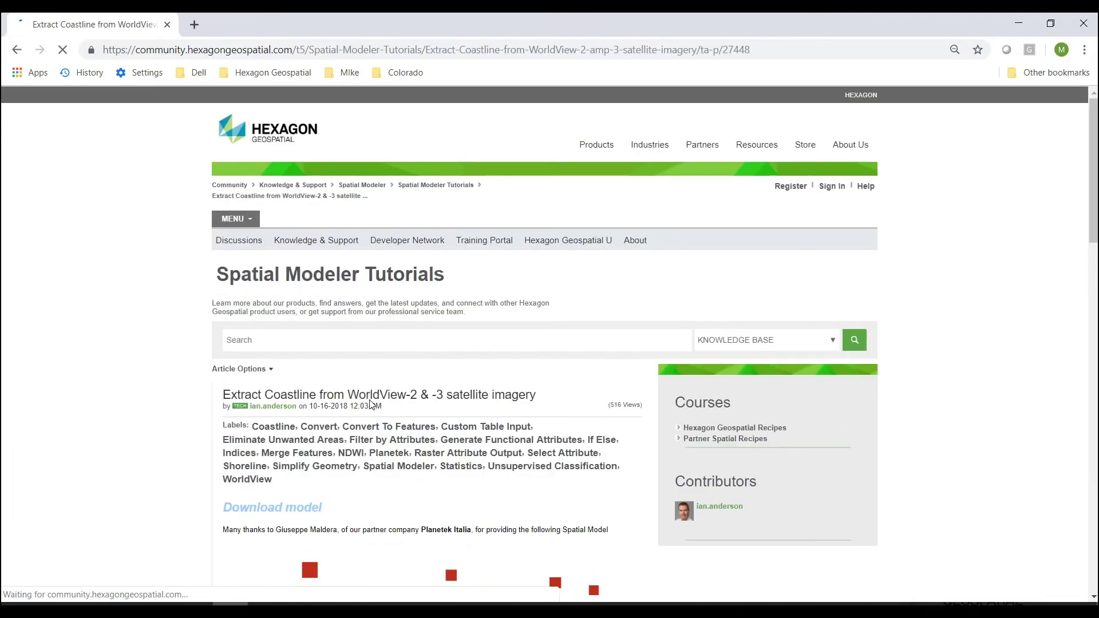
{"action": "scroll", "coordinate": [461, 393], "scroll_direction": "down", "scroll_amount": 2}
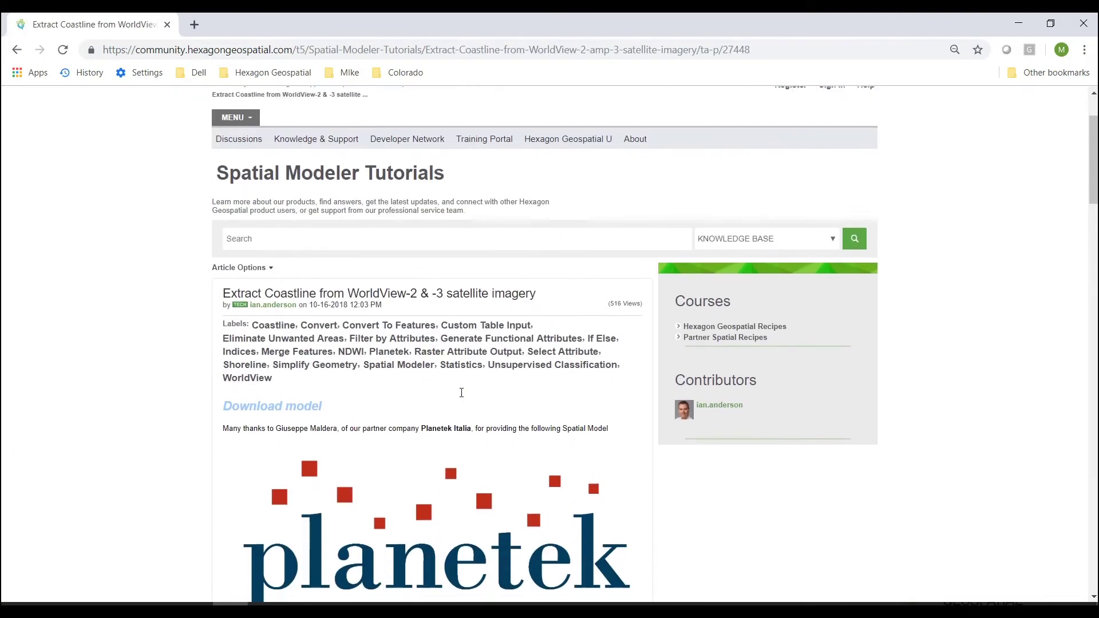
{"action": "scroll", "coordinate": [462, 393], "scroll_direction": "down", "scroll_amount": 2}
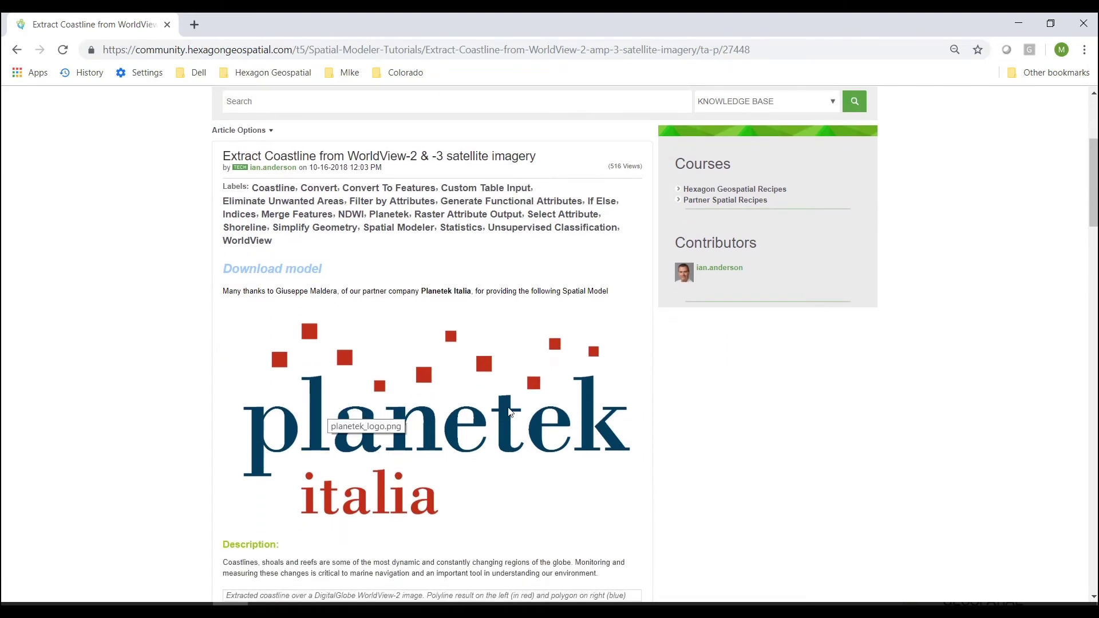
{"action": "scroll", "coordinate": [511, 412], "scroll_direction": "down", "scroll_amount": 4}
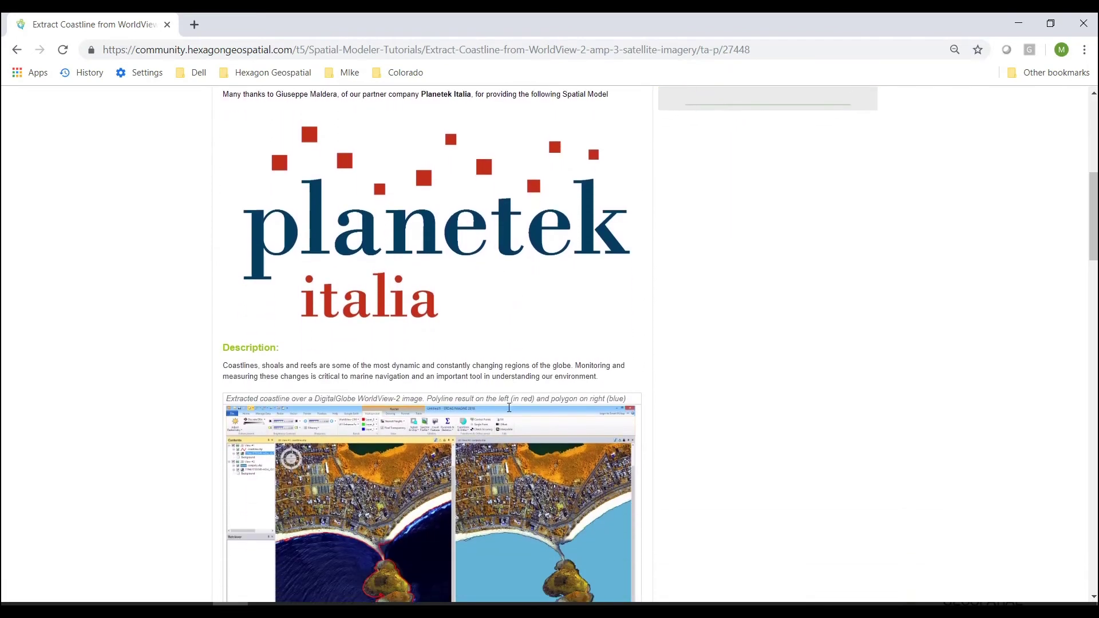
{"action": "scroll", "coordinate": [509, 407], "scroll_direction": "down", "scroll_amount": 1}
{"action": "scroll", "coordinate": [510, 410], "scroll_direction": "up", "scroll_amount": 1}
{"action": "scroll", "coordinate": [509, 411], "scroll_direction": "down", "scroll_amount": 1}
{"action": "scroll", "coordinate": [362, 361], "scroll_direction": "down", "scroll_amount": 4}
{"action": "scroll", "coordinate": [313, 382], "scroll_direction": "down", "scroll_amount": 3}
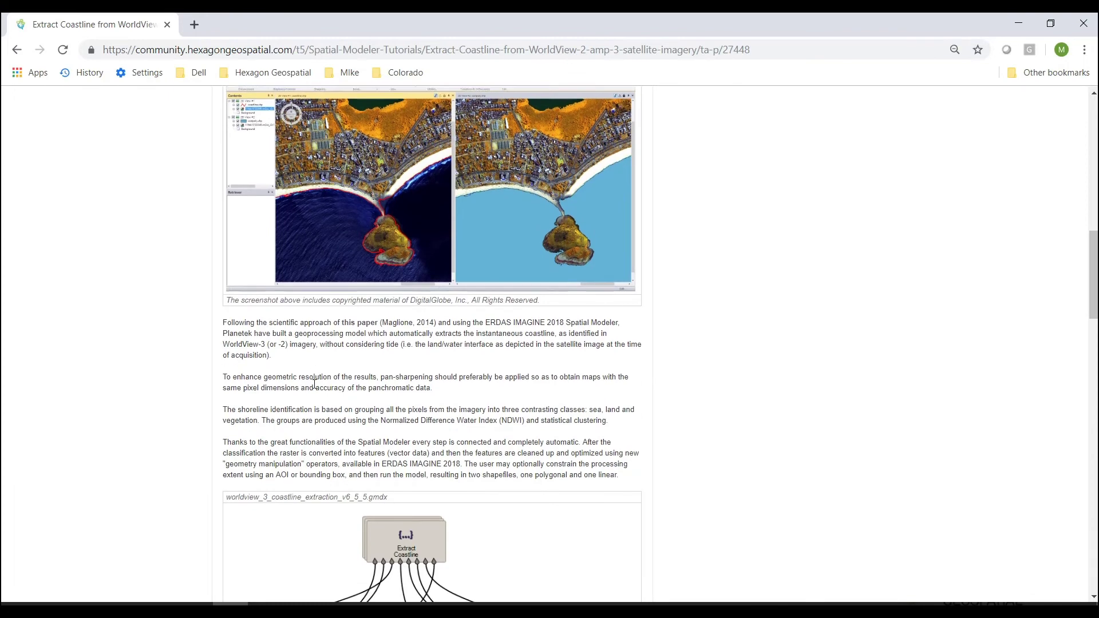
{"action": "scroll", "coordinate": [419, 502], "scroll_direction": "down", "scroll_amount": 5}
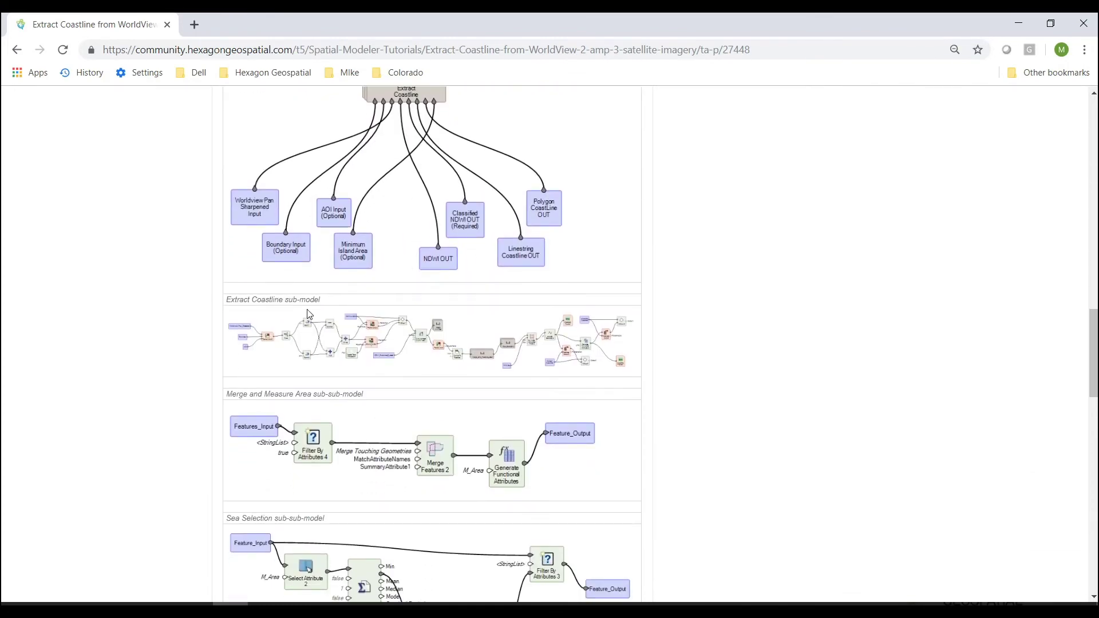
{"action": "scroll", "coordinate": [543, 333], "scroll_direction": "down", "scroll_amount": 1}
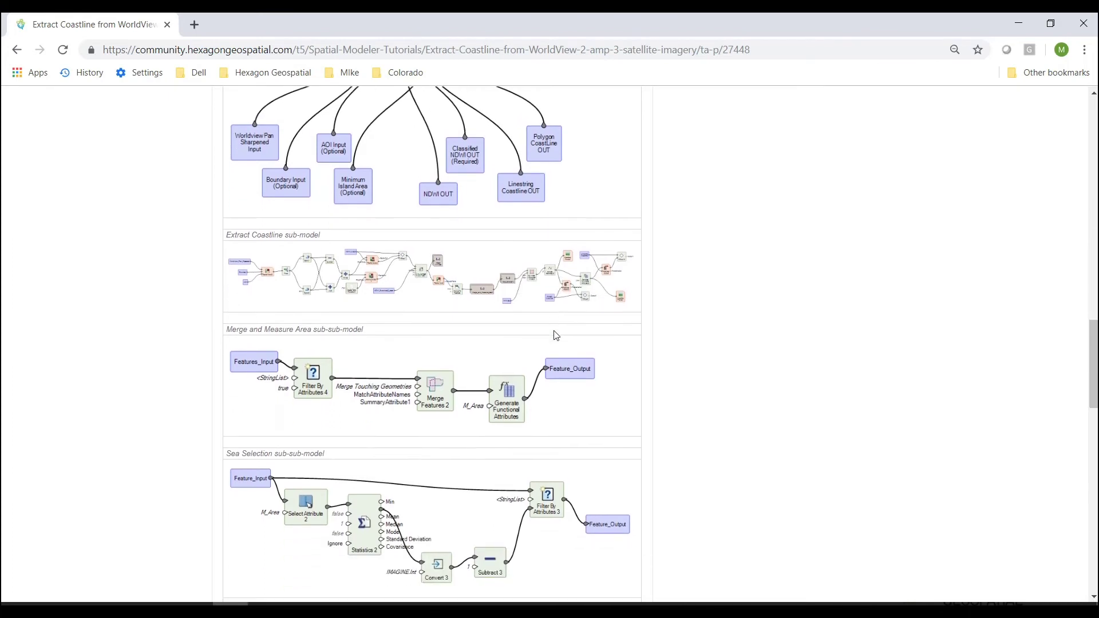
{"action": "scroll", "coordinate": [556, 336], "scroll_direction": "down", "scroll_amount": 1}
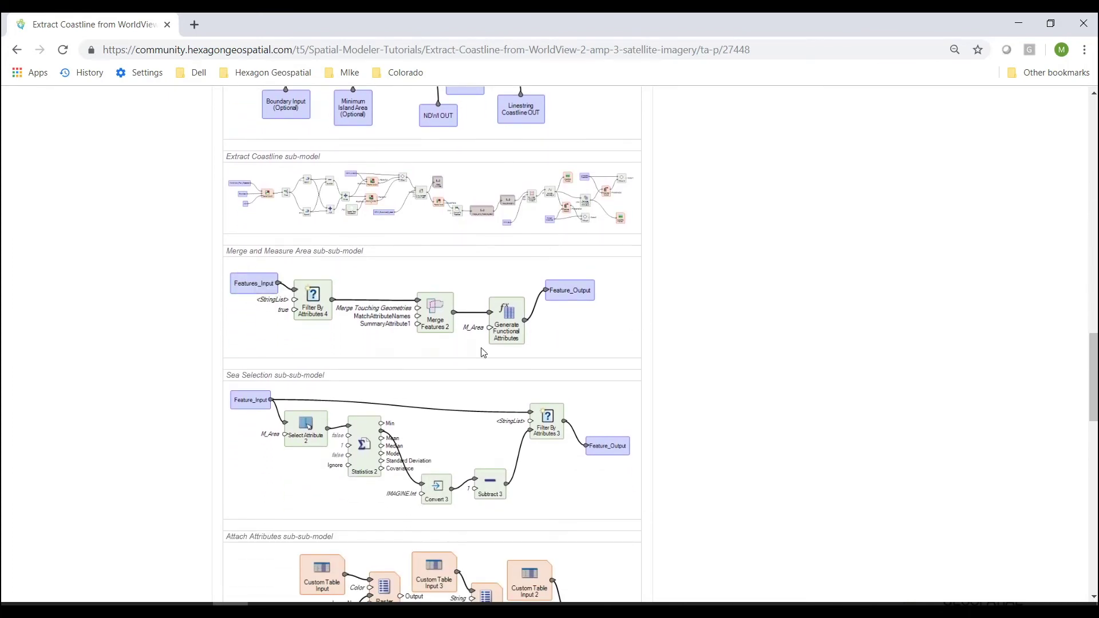
{"action": "scroll", "coordinate": [522, 477], "scroll_direction": "down", "scroll_amount": 5}
{"action": "scroll", "coordinate": [516, 468], "scroll_direction": "down", "scroll_amount": 2}
{"action": "scroll", "coordinate": [298, 343], "scroll_direction": "down", "scroll_amount": 2}
{"action": "scroll", "coordinate": [278, 380], "scroll_direction": "down", "scroll_amount": 5}
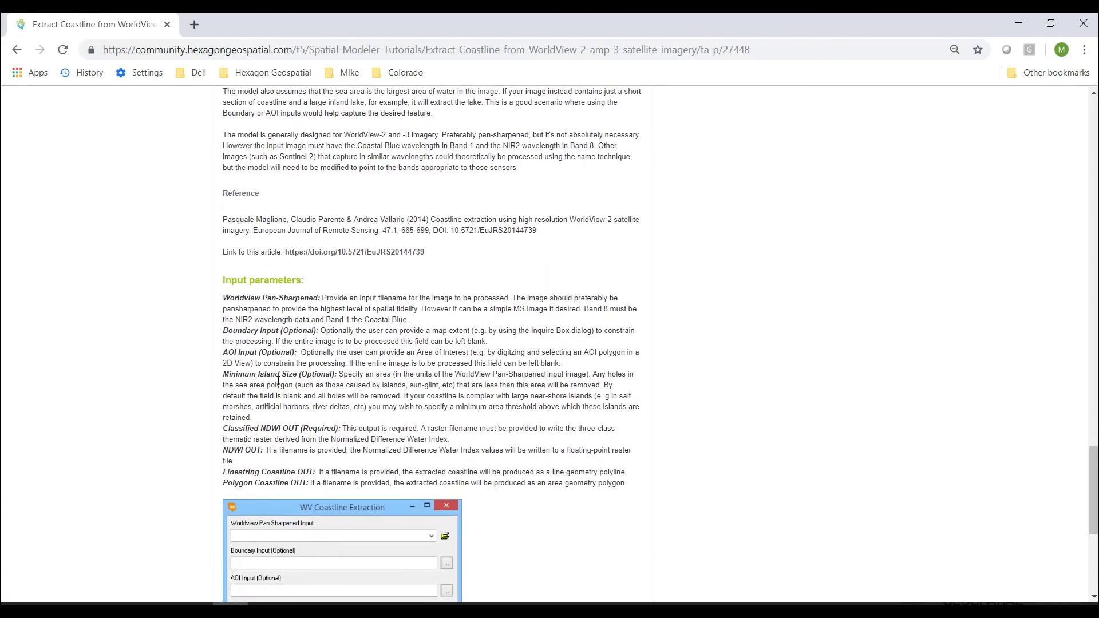
{"action": "scroll", "coordinate": [278, 385], "scroll_direction": "down", "scroll_amount": 3}
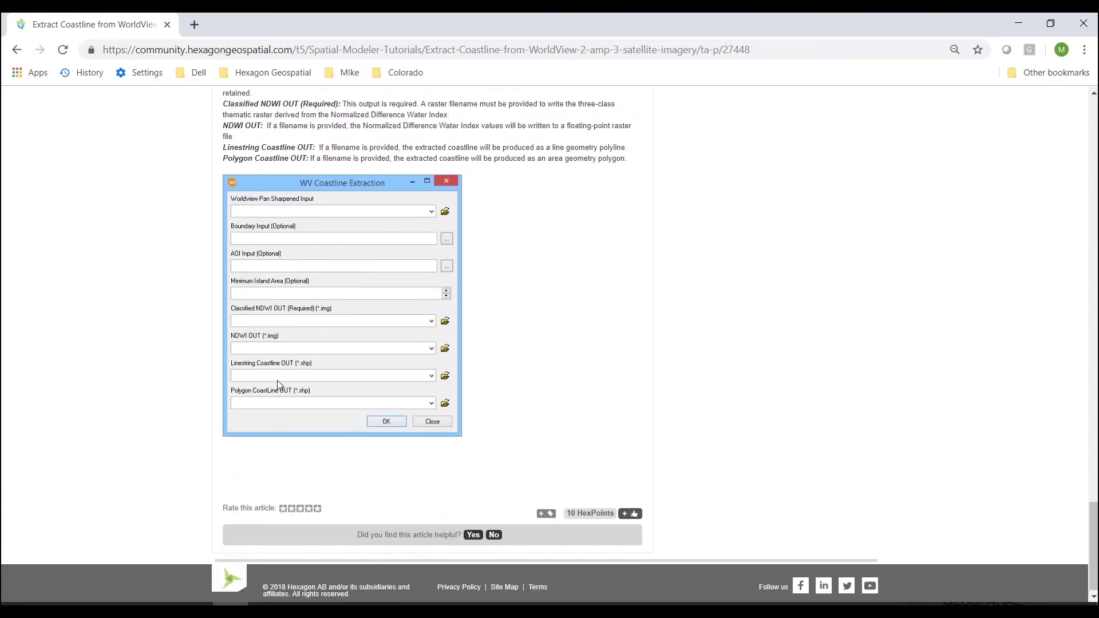
{"action": "scroll", "coordinate": [278, 382], "scroll_direction": "up", "scroll_amount": 10}
{"action": "scroll", "coordinate": [278, 380], "scroll_direction": "up", "scroll_amount": 20}
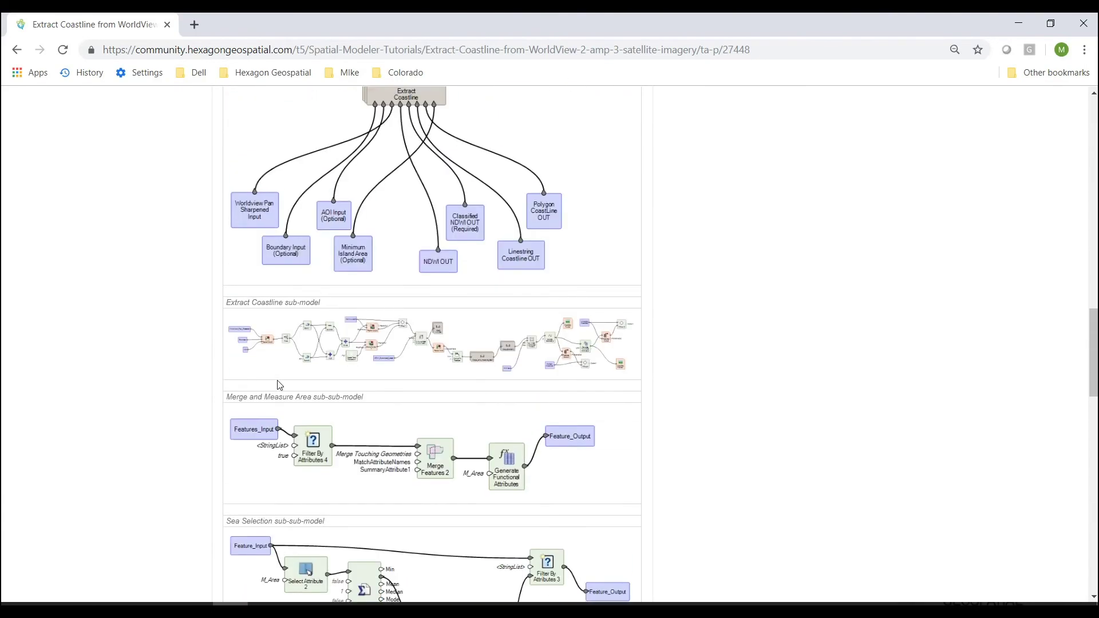
{"action": "scroll", "coordinate": [280, 382], "scroll_direction": "up", "scroll_amount": 8}
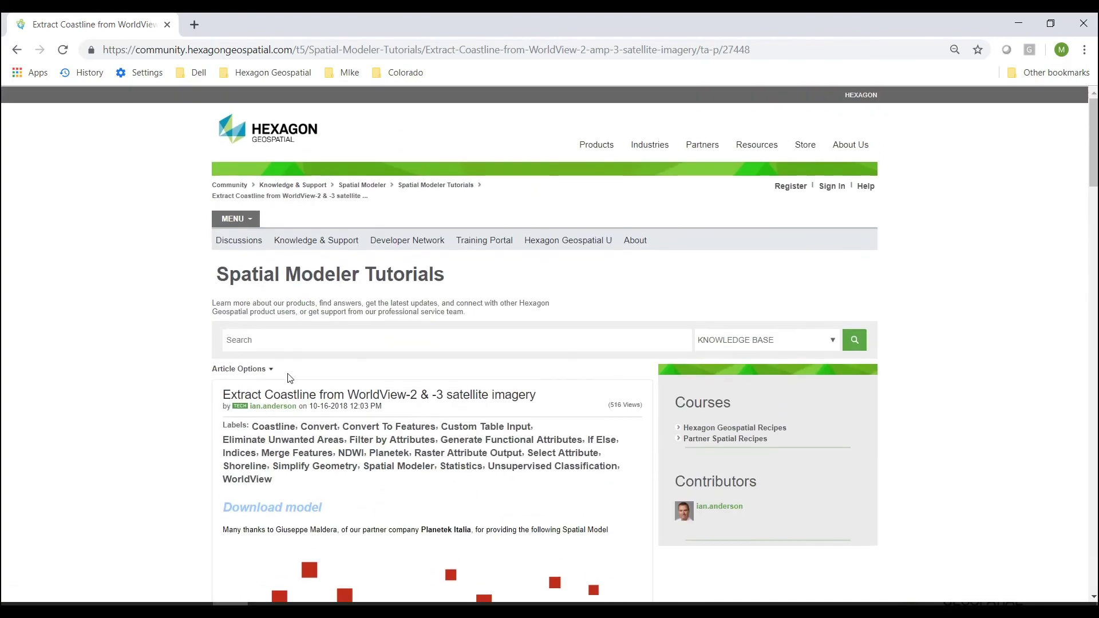
Download the model zip and unzip worldview_3_coastline_extraction_v16_5_5.gmdx into Downloads.
{"action": "left_click", "coordinate": [270, 510]}
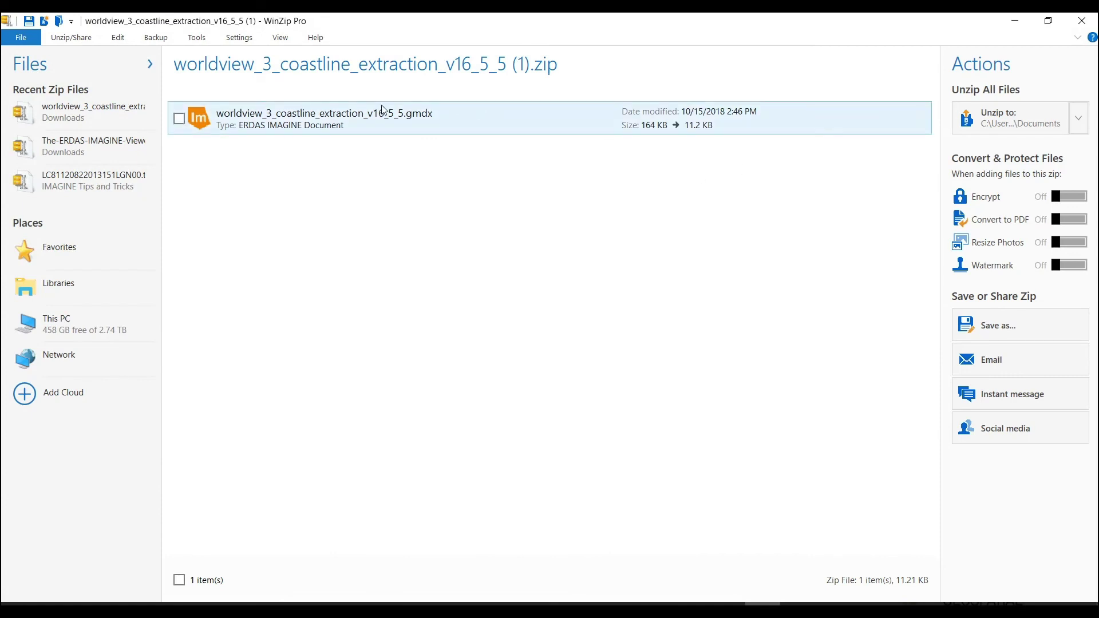
{"action": "left_click", "coordinate": [365, 117]}
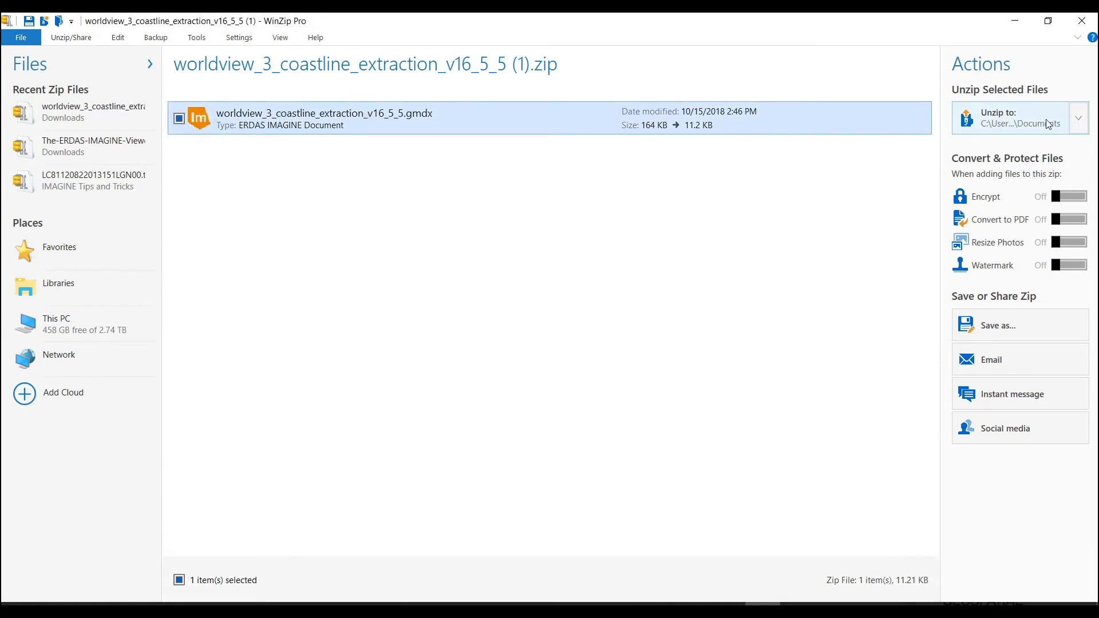
{"action": "left_click", "coordinate": [1077, 119]}
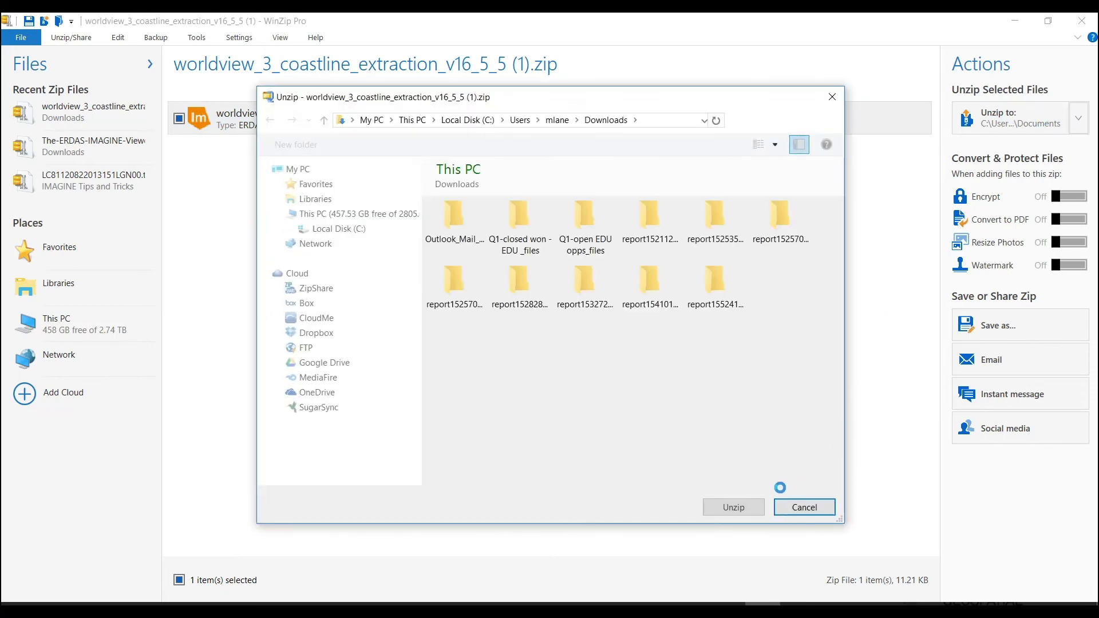
{"action": "left_click", "coordinate": [738, 508]}
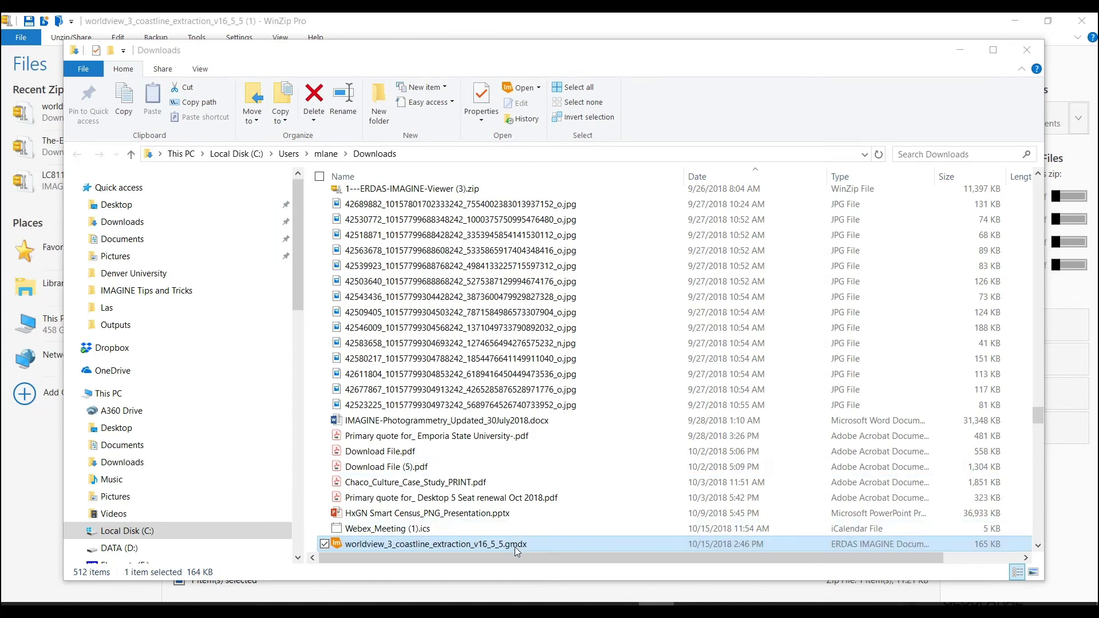
Close the normalized_difference model opened from Indices View, discarding its unsaved changes.
{"action": "left_click_drag", "start_coordinate": [568, 65], "coordinate": [0, 188]}
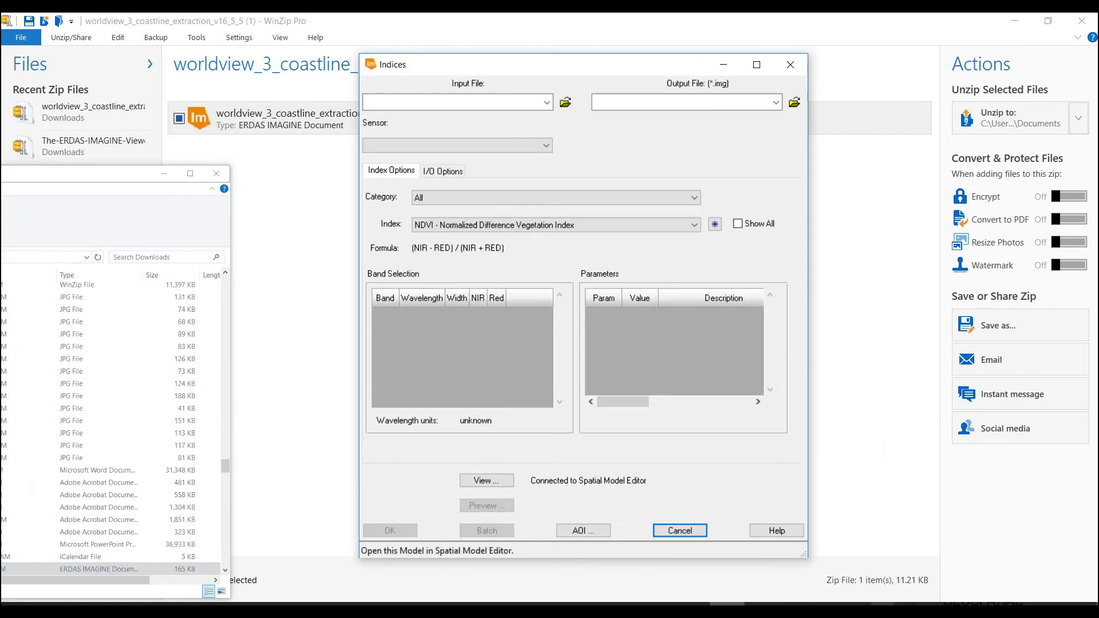
{"action": "left_click", "coordinate": [486, 481]}
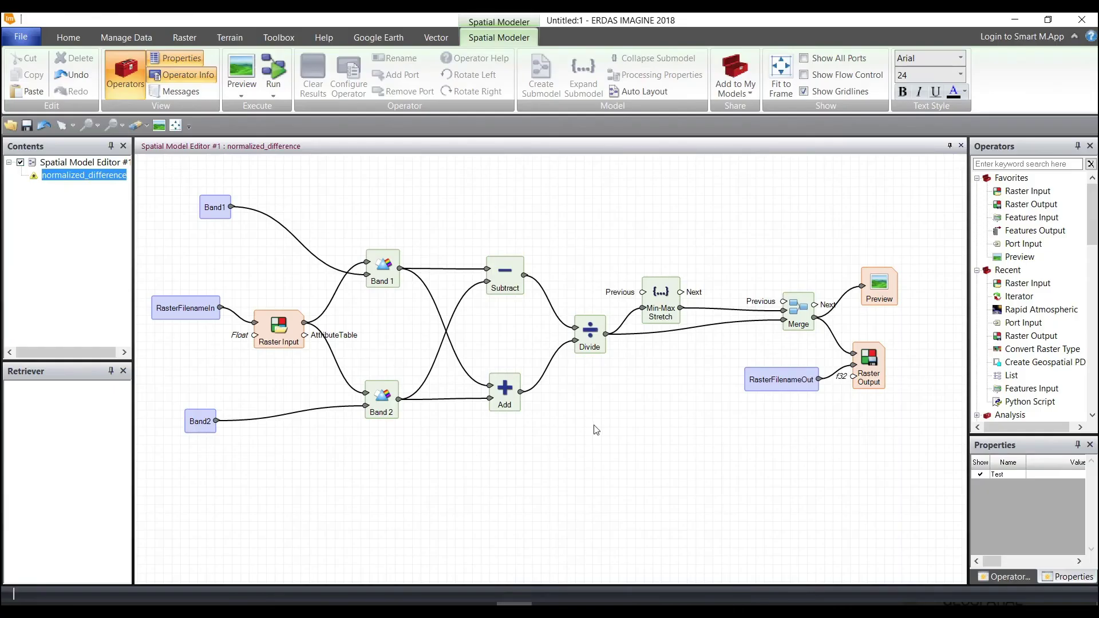
{"action": "left_click", "coordinate": [136, 128]}
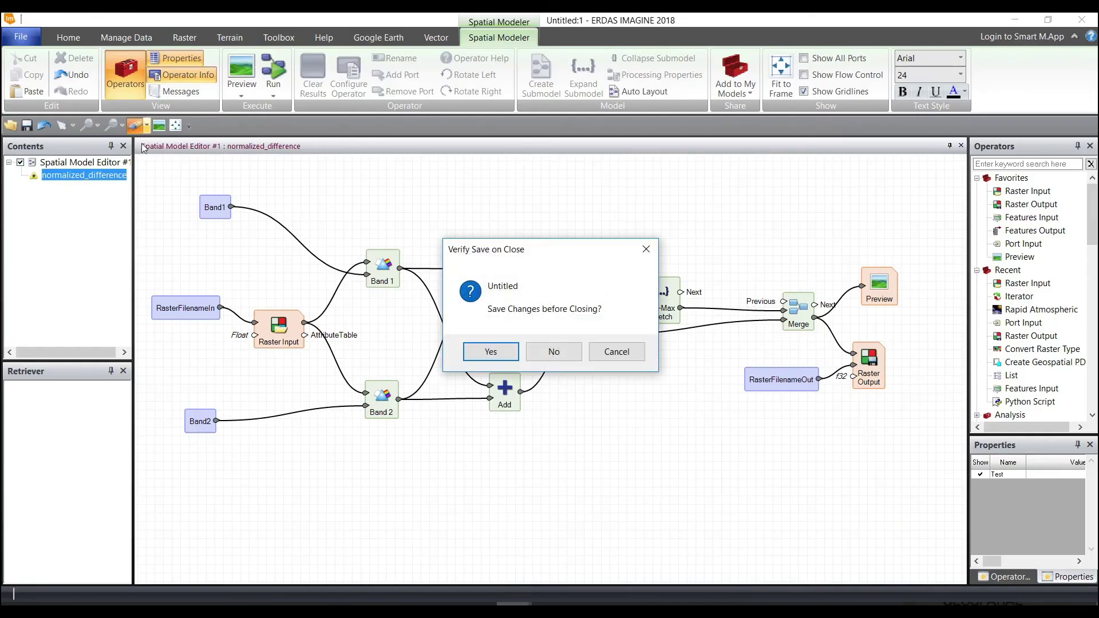
{"action": "left_click", "coordinate": [550, 354]}
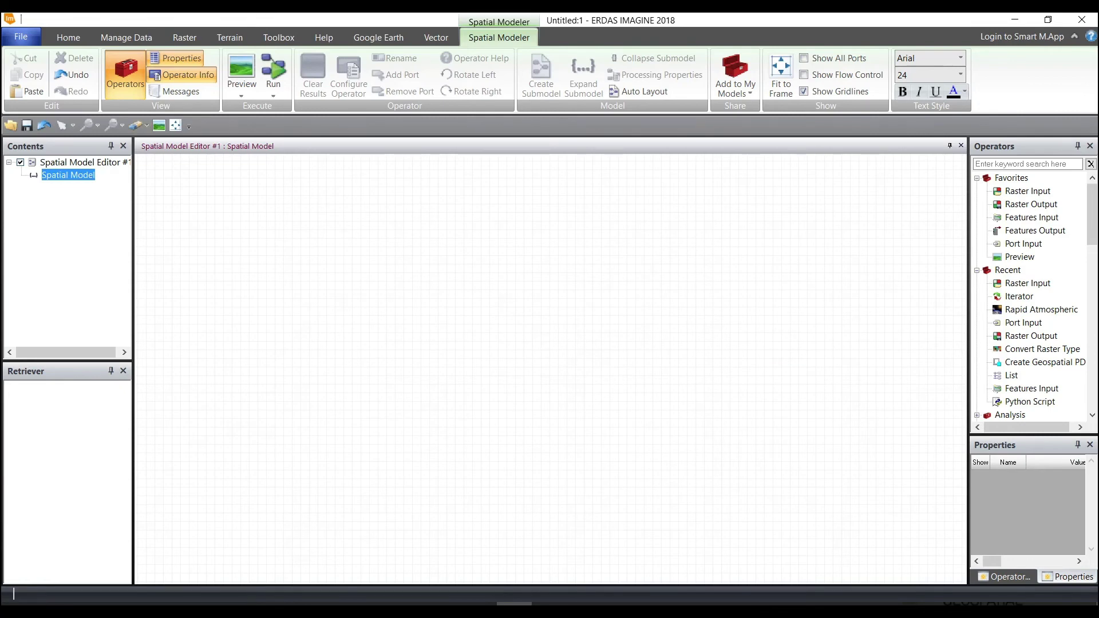